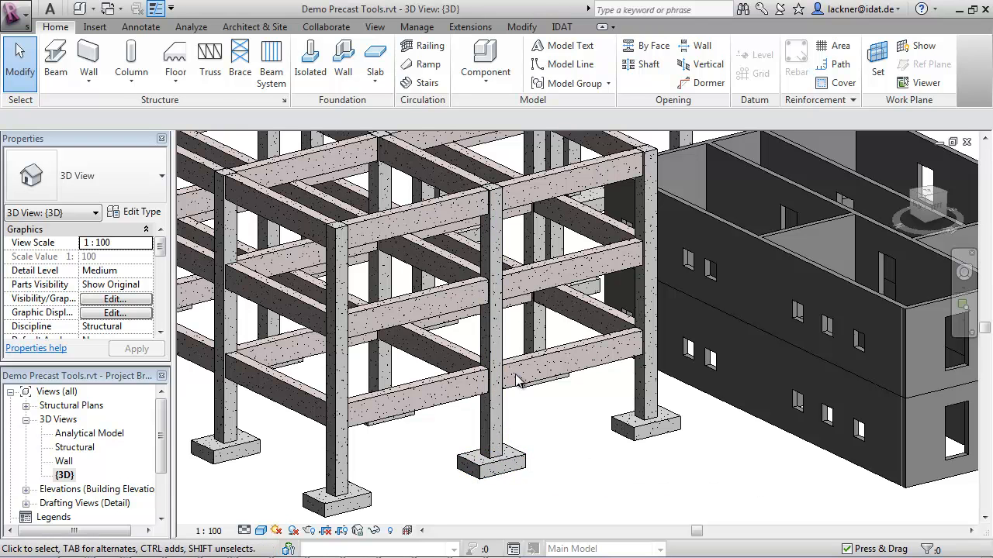
- Look over the frame and wall buildings in the overall 3D view, and open the Structural 3D view
middle_drag(524, 411, 413, 403)
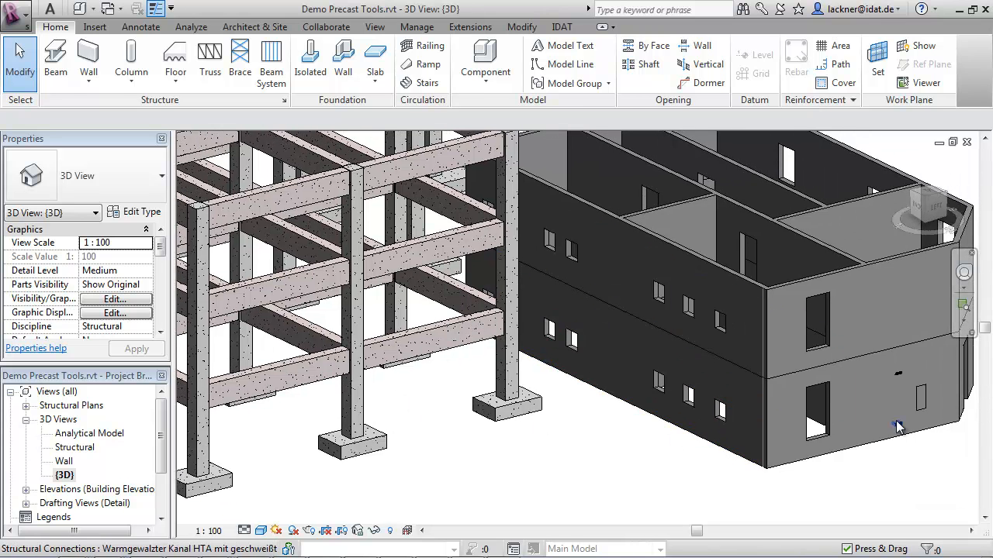
scroll(899, 430, up, 2)
scroll(909, 414, down, 5)
middle_drag(563, 415, 596, 414)
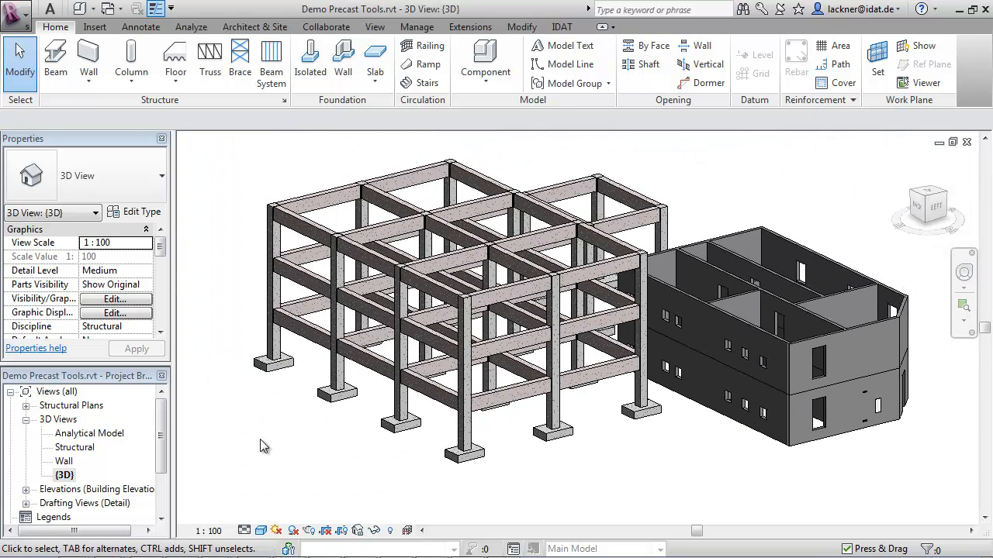
double_click(72, 449)
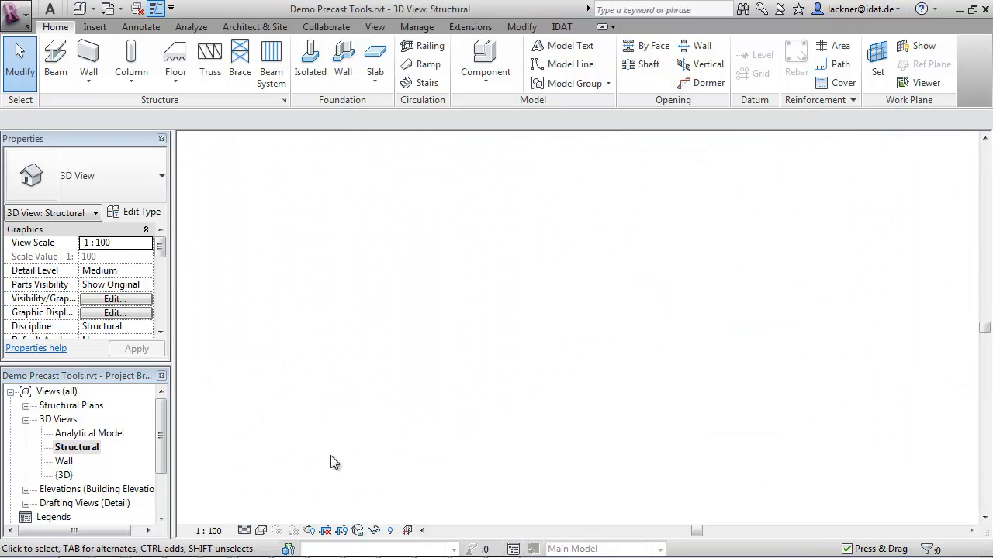
- Generate precast corbels for all columns and beams of the multi-storey frame
middle_drag(627, 431, 635, 418)
scroll(634, 418, down, 1)
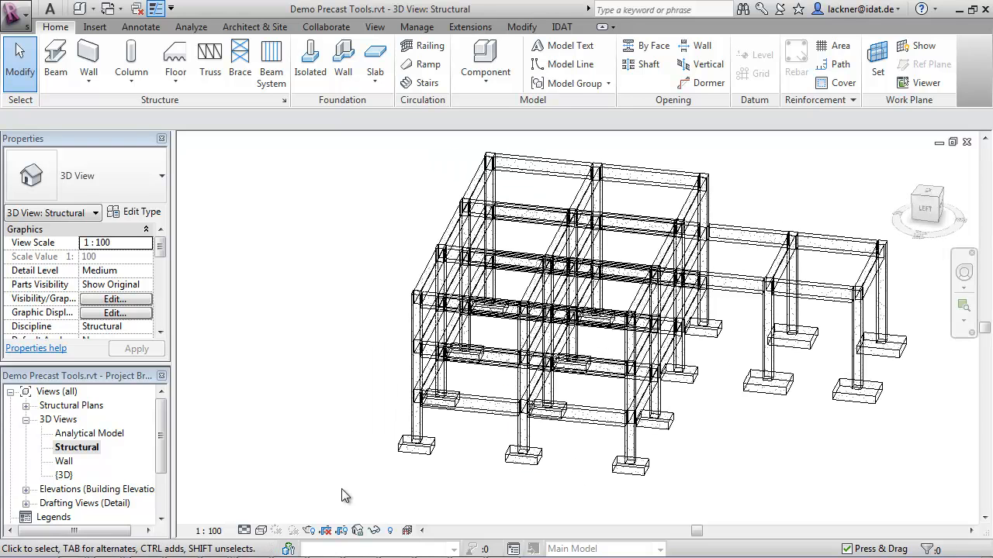
drag(345, 496, 736, 141)
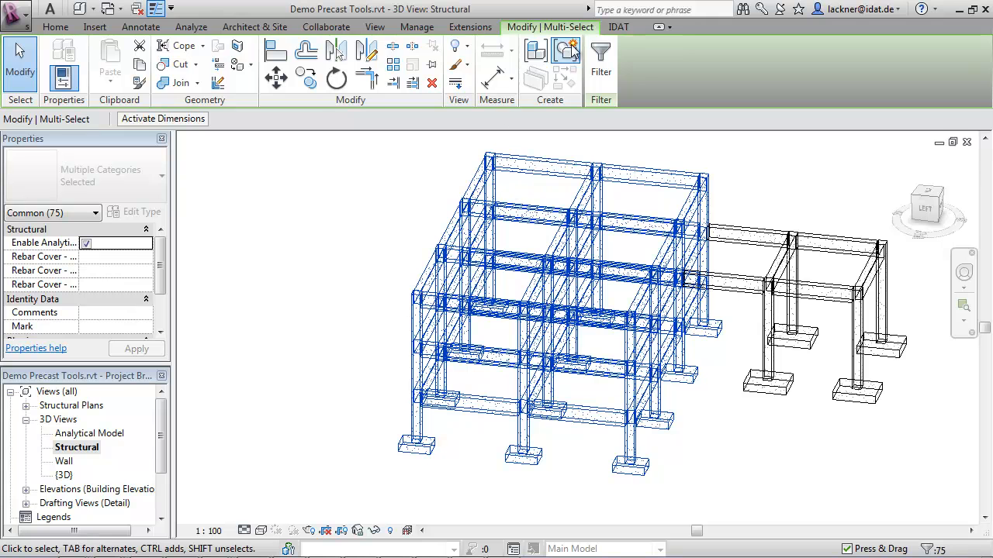
click(618, 26)
click(31, 54)
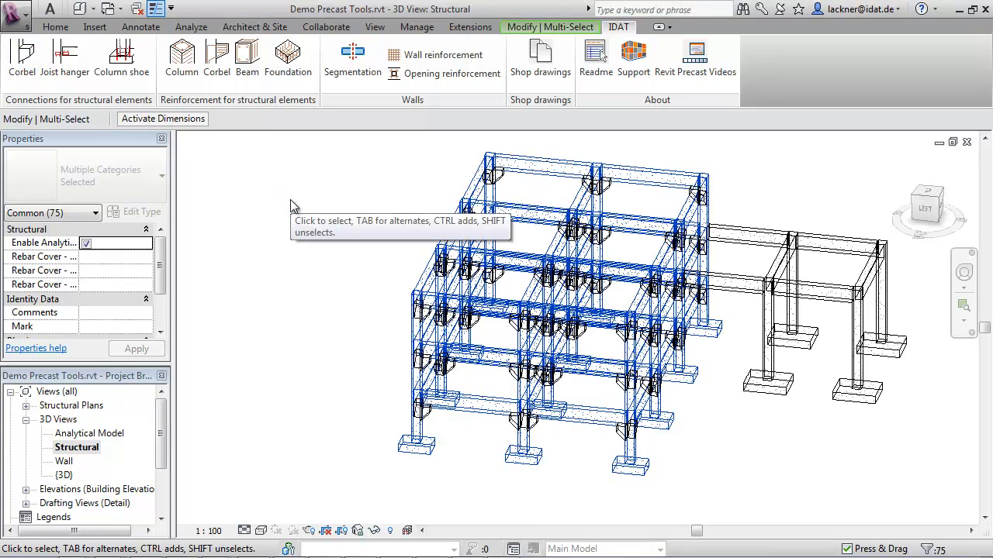
- Clear the selection, examine the new corbels up close, and select a corner column to check its assembly
scroll(543, 392, up, 5)
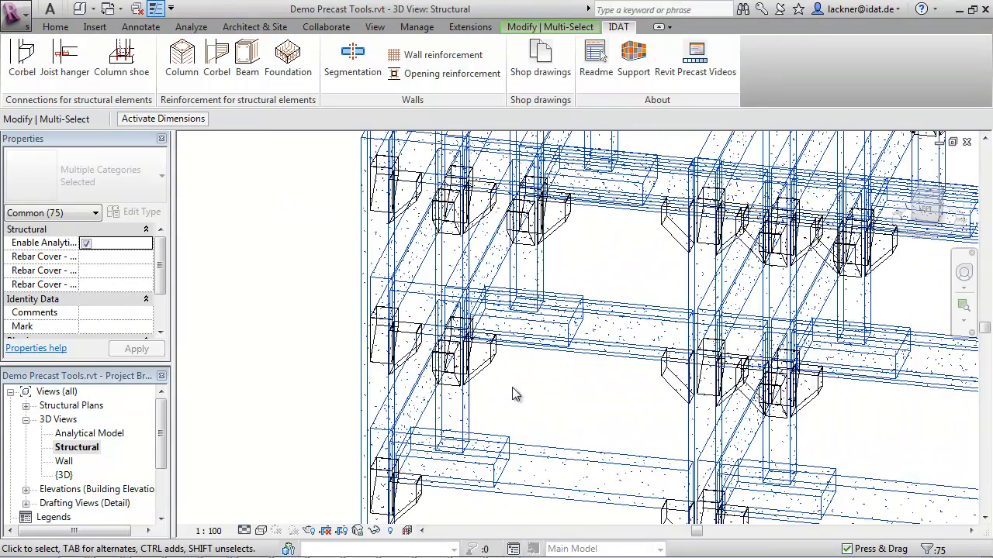
key(Escape)
middle_drag(544, 392, 618, 325)
scroll(618, 325, down, 2)
shift+middle_drag(567, 439, 501, 363)
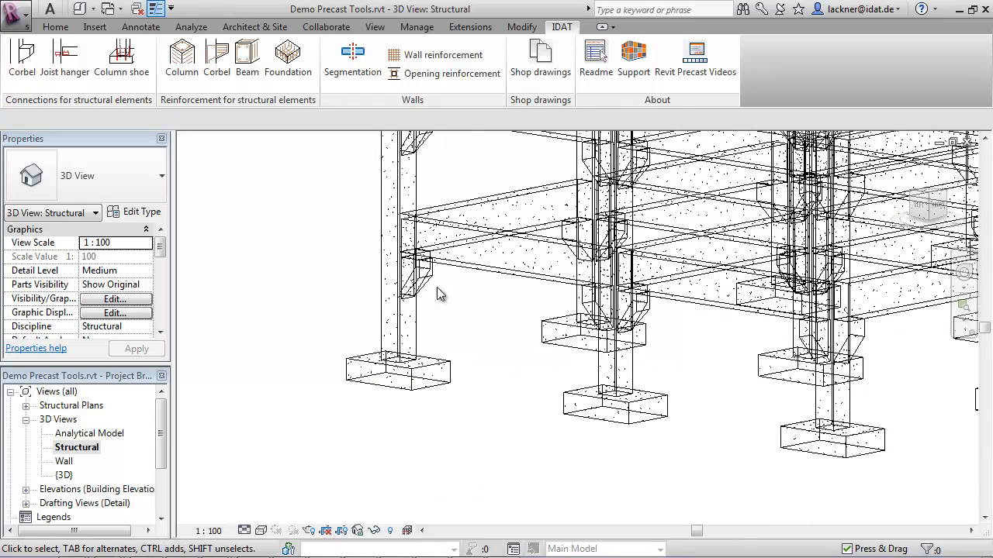
middle_drag(453, 288, 478, 436)
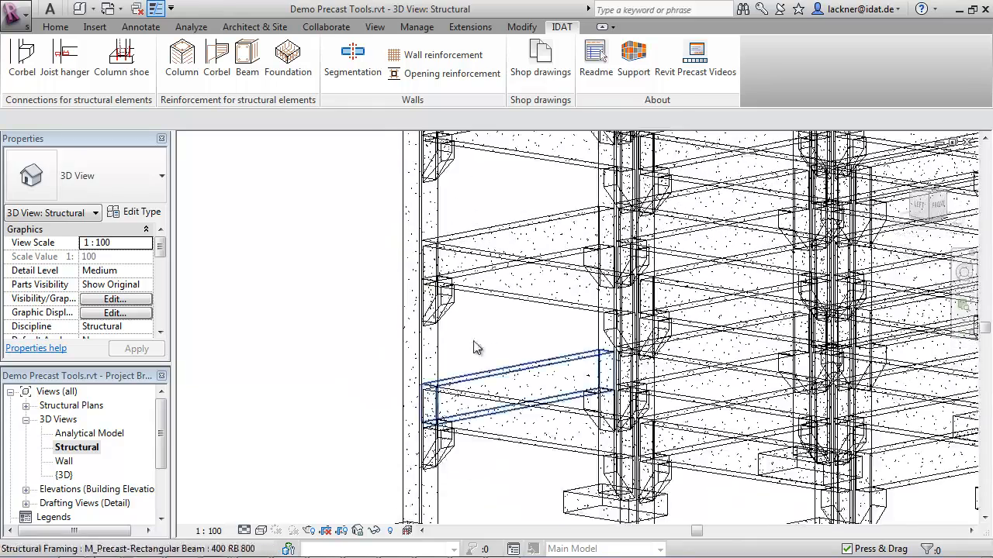
scroll(453, 362, down, 2)
click(451, 333)
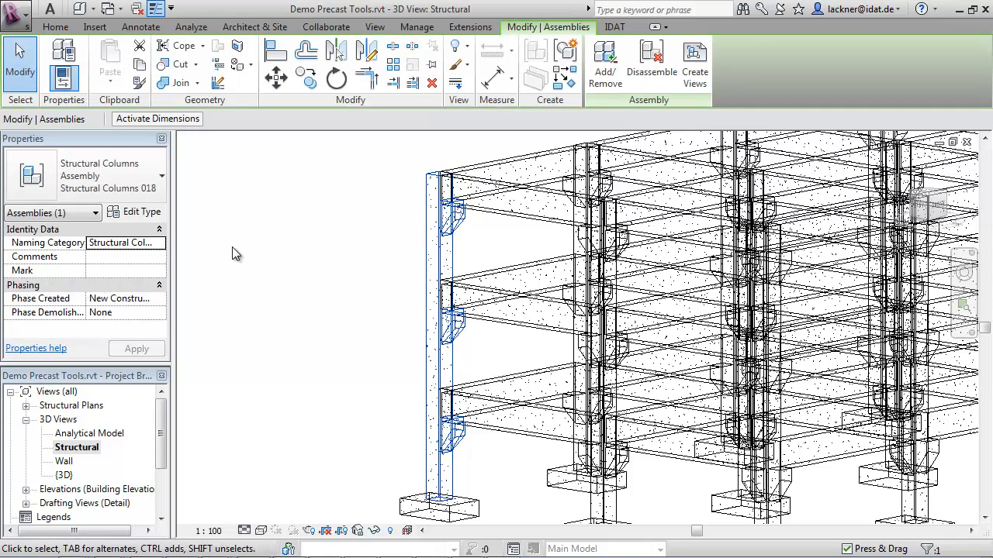
- Check the assembly types of several other corbel columns and expand the Assemblies list of the project
middle_drag(355, 273, 277, 224)
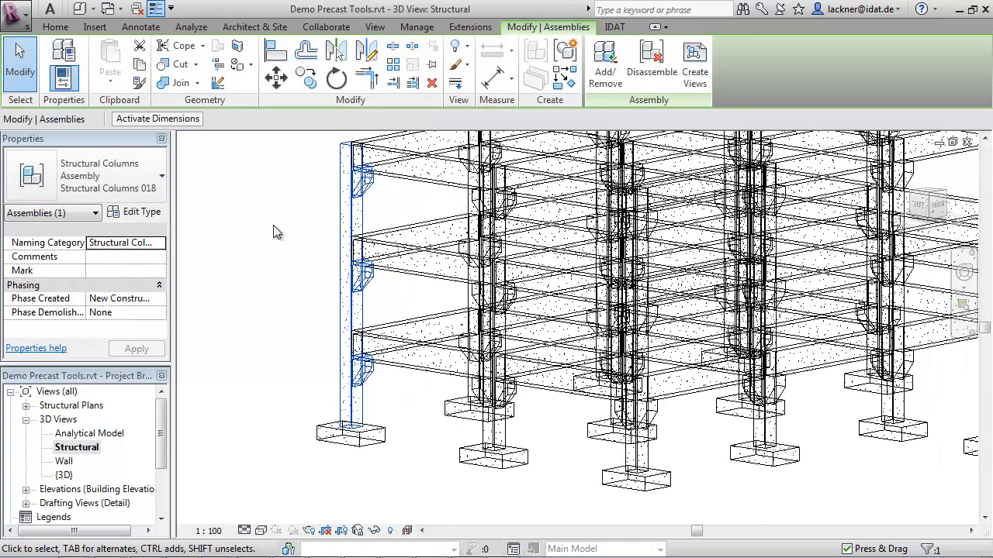
click(638, 473)
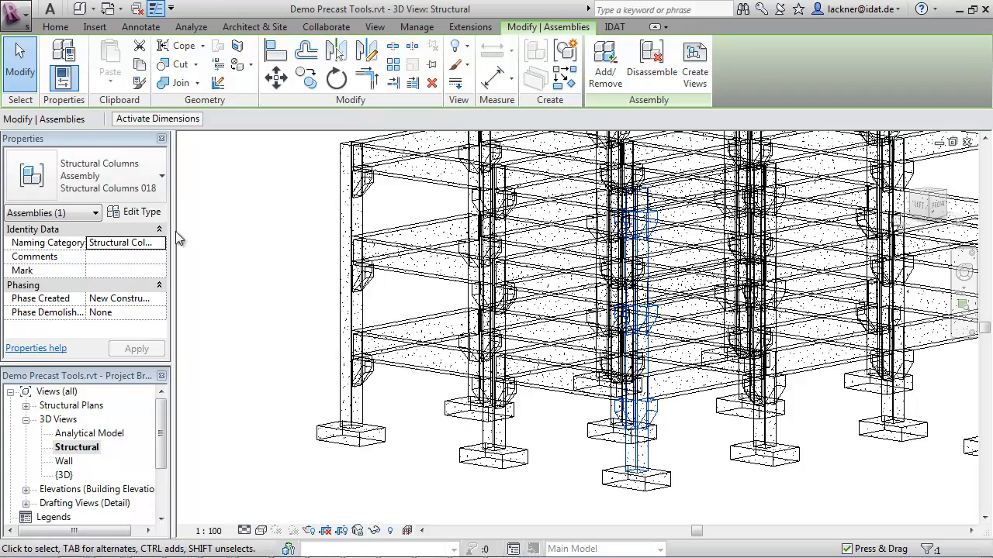
scroll(411, 313, down, 2)
shift+middle_drag(458, 380, 511, 481)
click(707, 194)
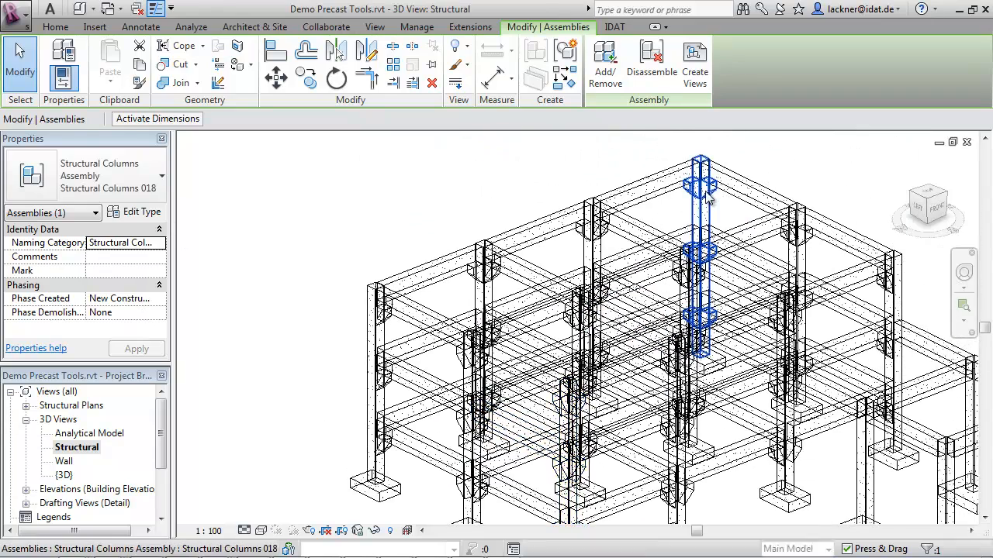
click(594, 253)
click(806, 260)
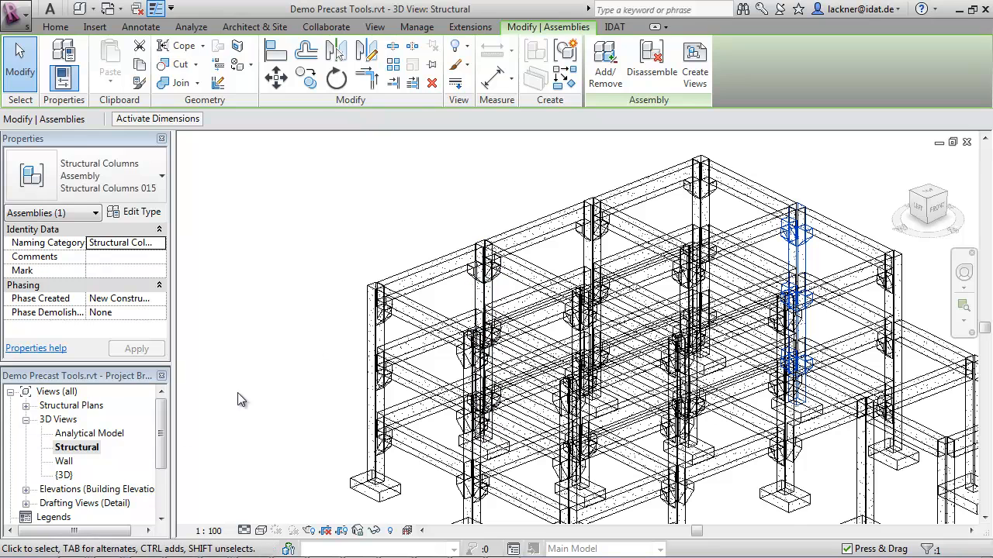
drag(164, 425, 162, 488)
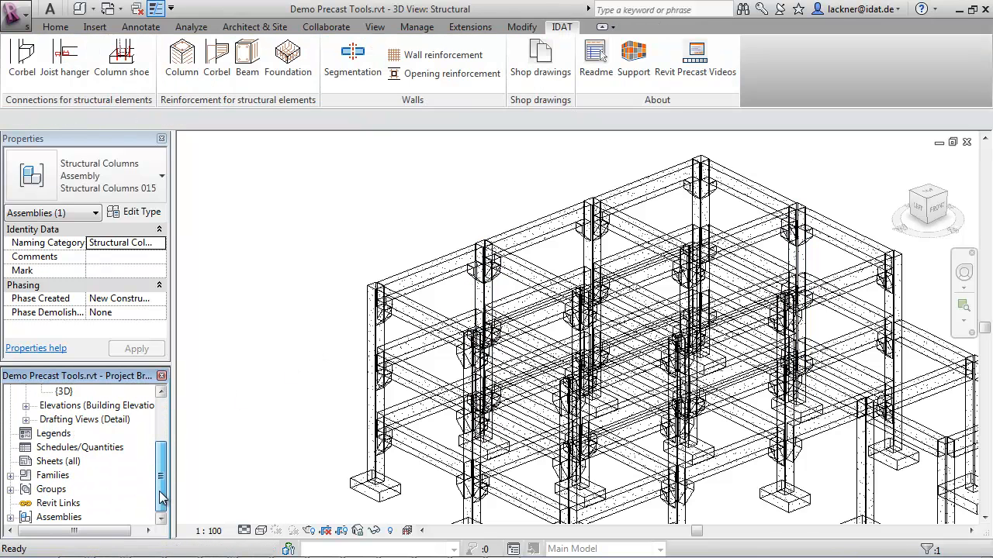
click(11, 517)
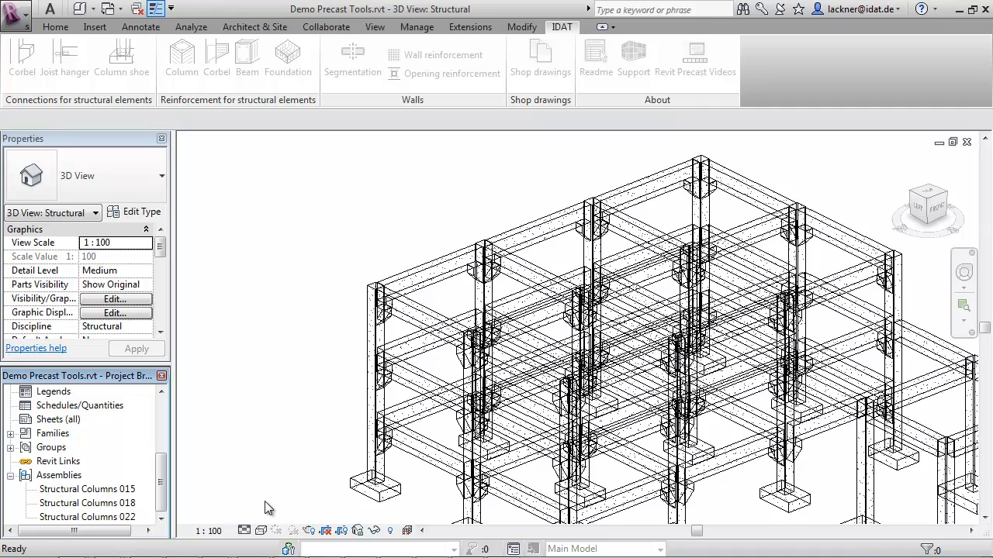
- Select the beams and columns of the low single-storey frame and generate joist hangers at their connections
scroll(353, 394, down, 3)
shift+middle_drag(354, 394, 416, 364)
drag(807, 250, 610, 348)
scroll(610, 349, up, 2)
scroll(609, 349, up, 1)
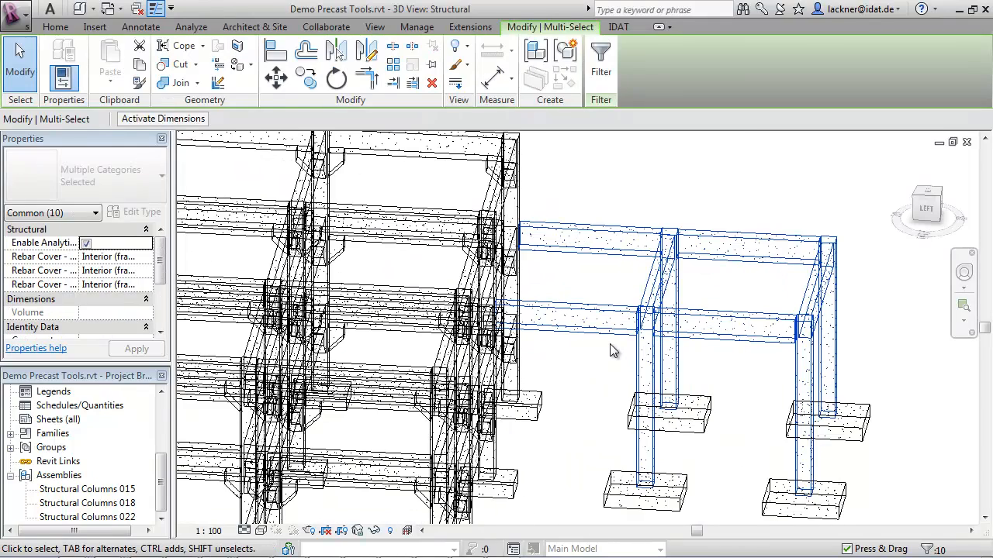
click(618, 28)
click(67, 67)
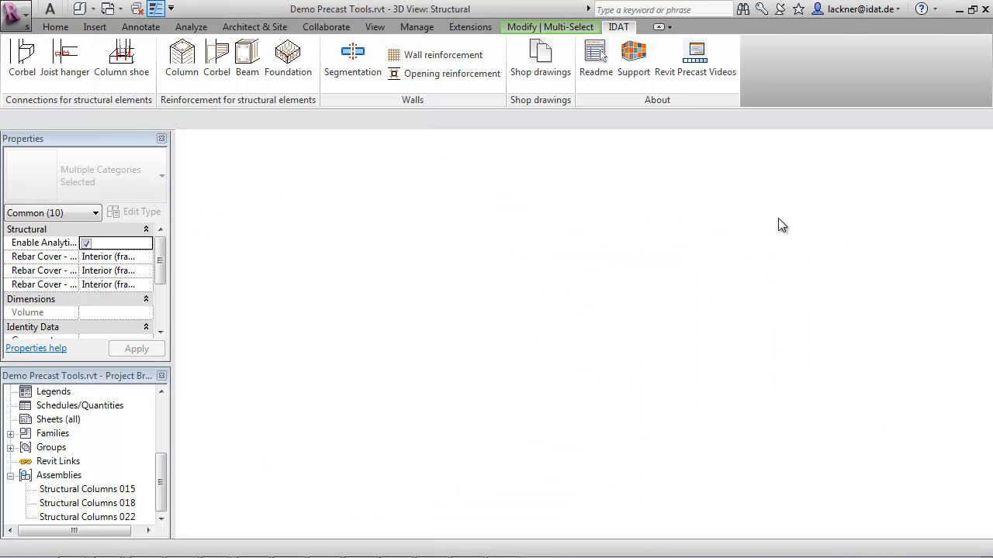
- Examine the joist hanger at the outer corner and check which parts belong to the beam and column assemblies
middle_drag(747, 225, 690, 230)
scroll(689, 230, up, 6)
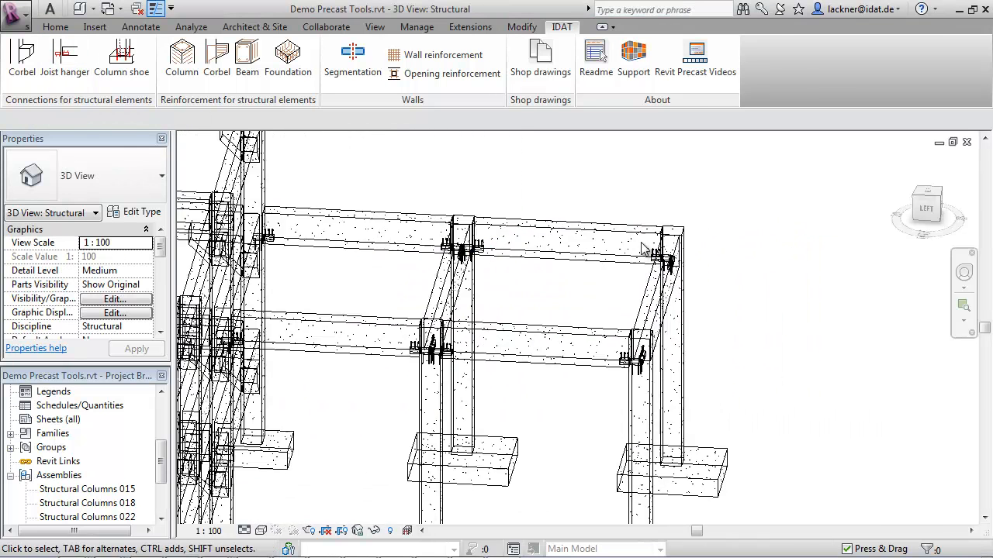
shift+middle_drag(598, 371, 515, 379)
middle_drag(558, 403, 272, 188)
scroll(721, 394, up, 2)
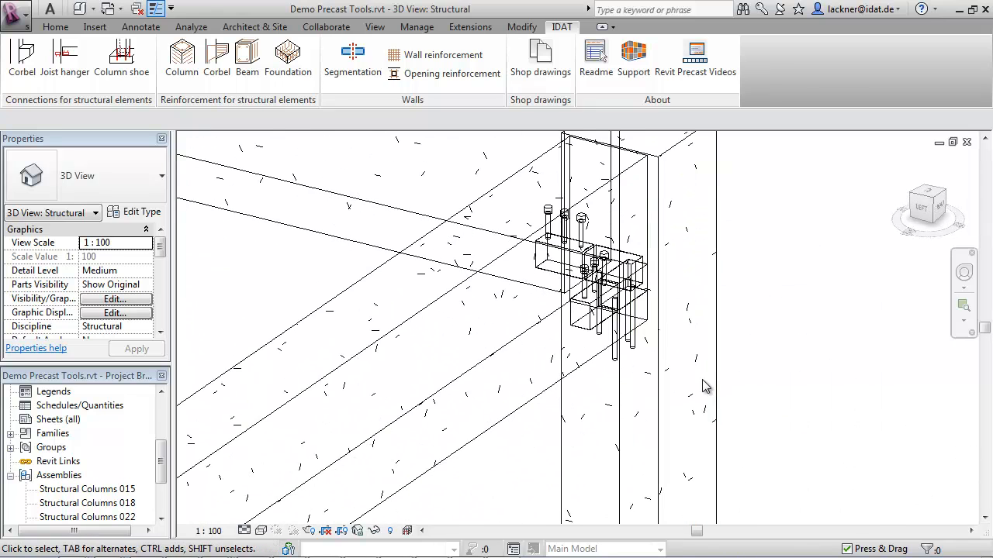
click(538, 398)
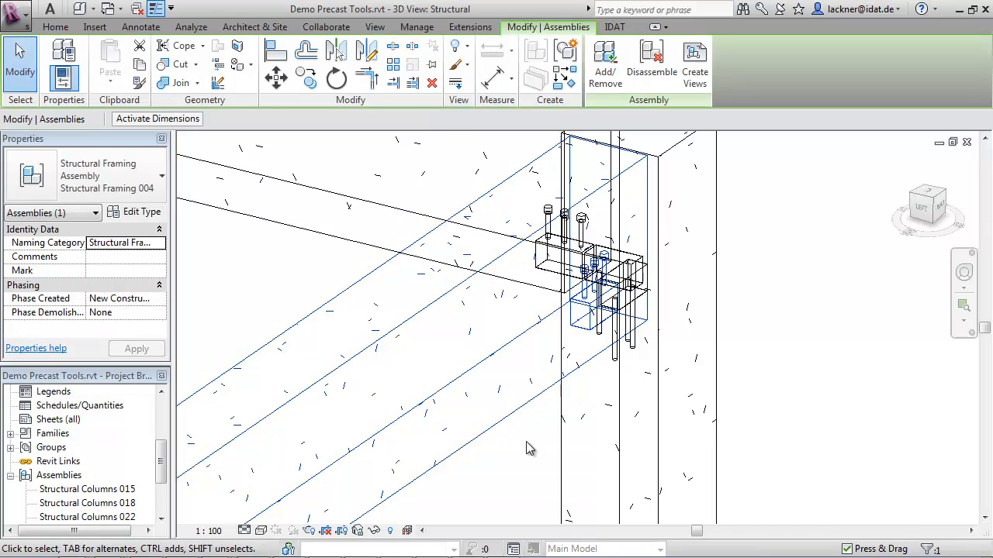
shift+middle_drag(503, 463, 489, 408)
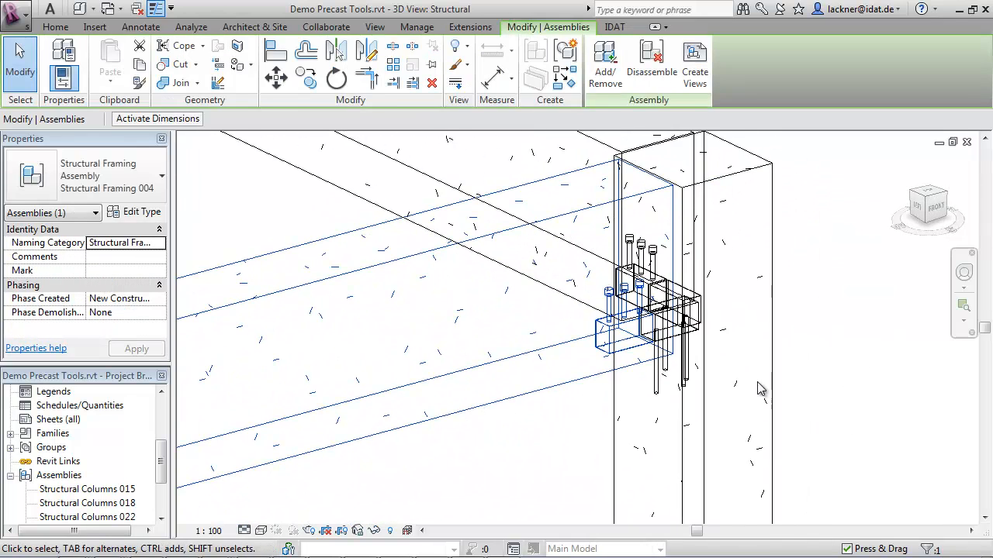
click(696, 377)
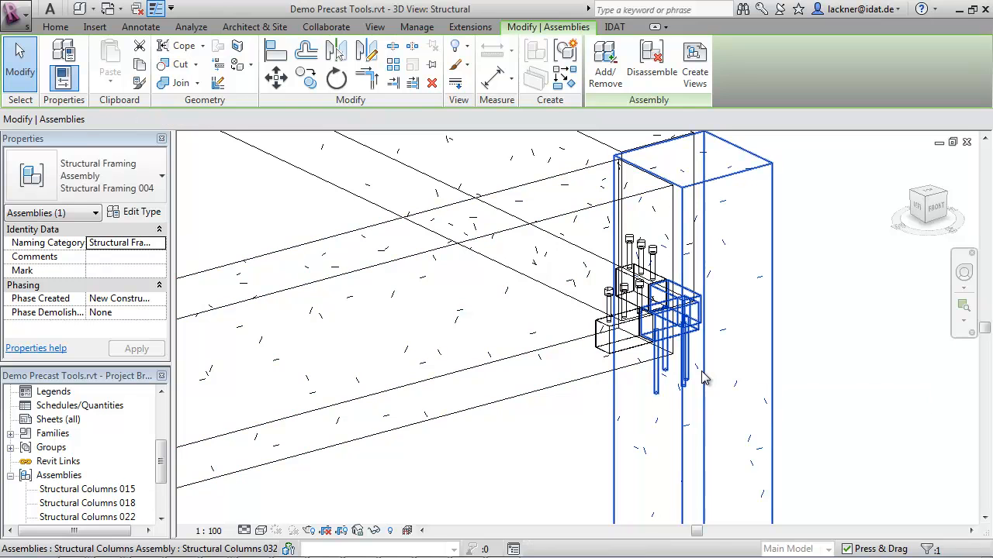
click(874, 381)
- Select an outer beam of the low frame to check its assembly type
scroll(682, 399, down, 5)
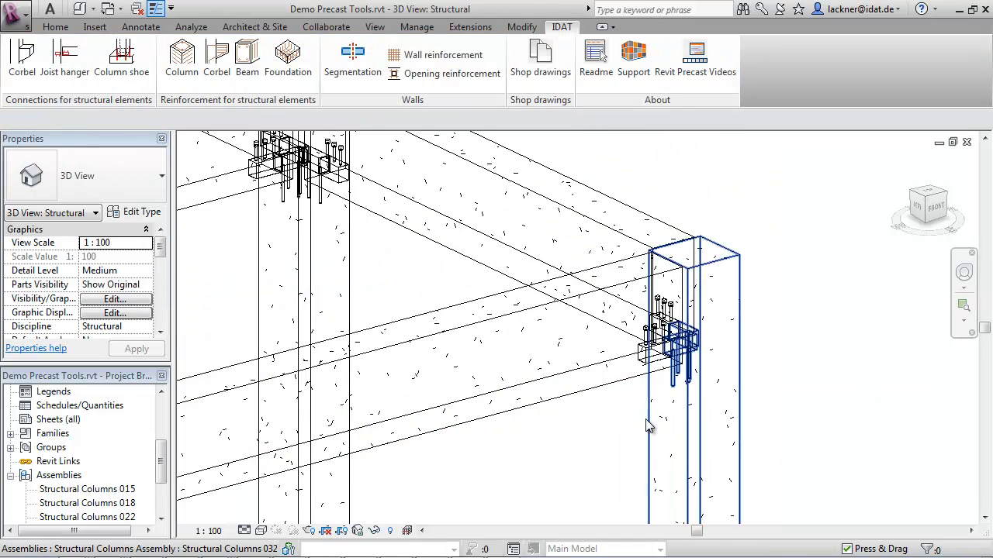
middle_drag(612, 434, 693, 293)
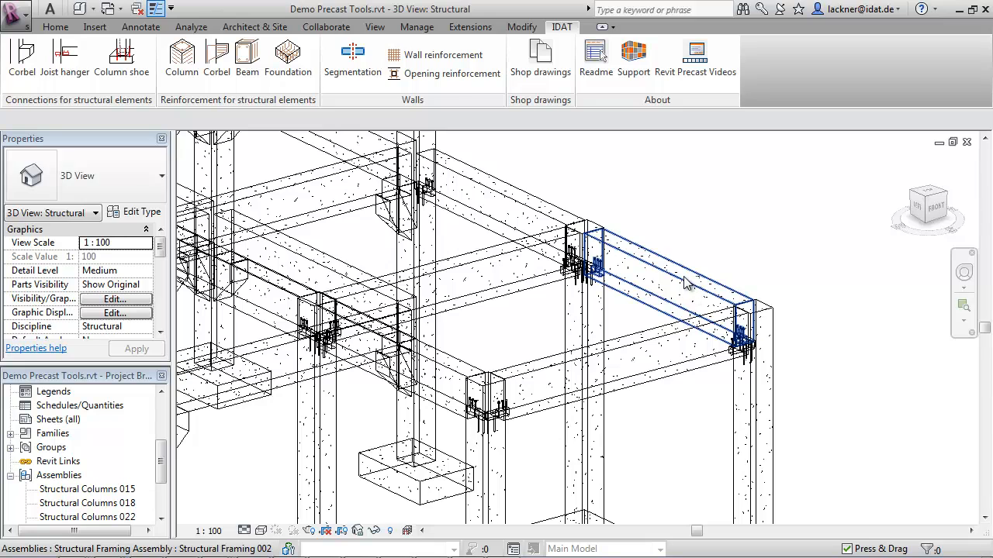
click(686, 282)
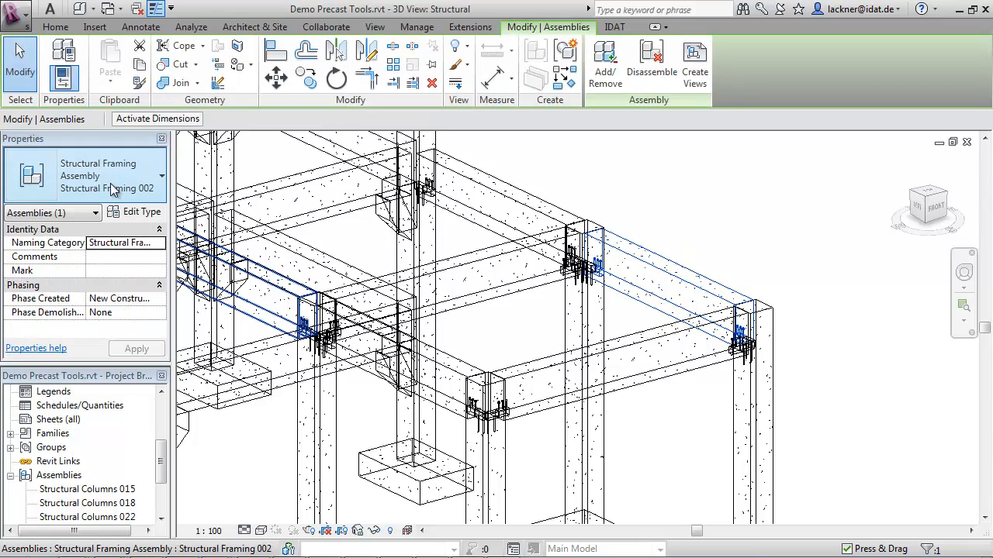
- Select the low frame's columns and beams with their connections and generate column shoes at the column bases
scroll(466, 409, down, 3)
shift+middle_drag(465, 409, 637, 330)
scroll(534, 411, down, 4)
drag(720, 277, 535, 371)
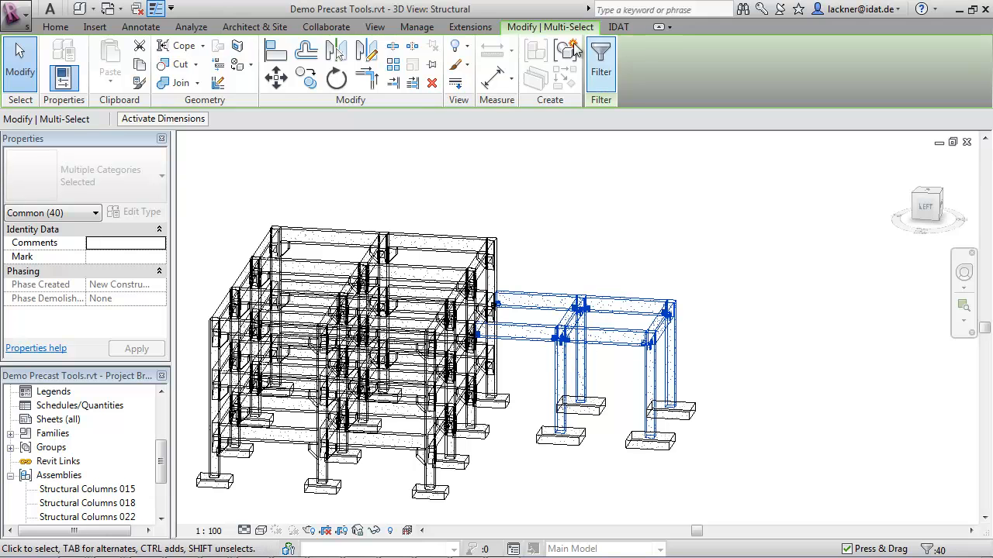
click(618, 26)
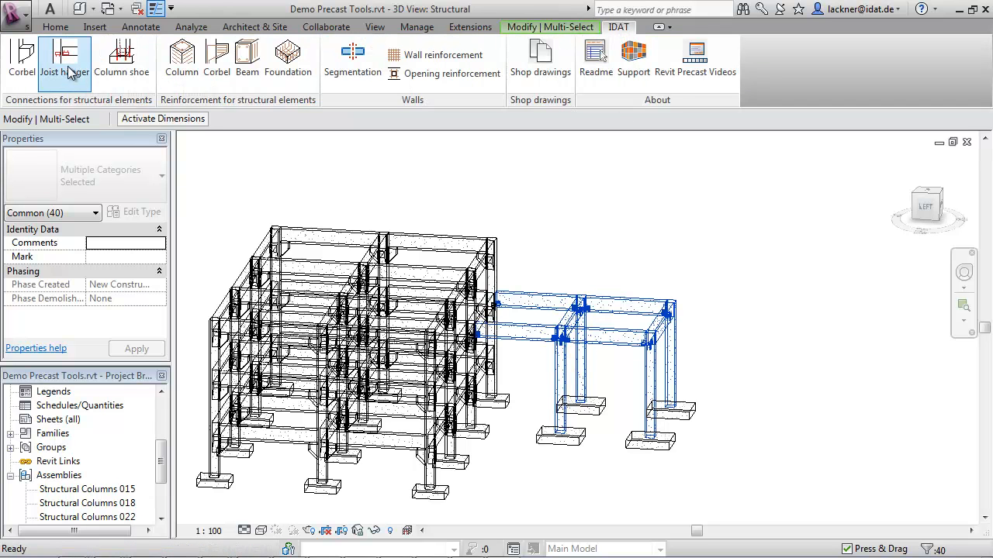
click(112, 66)
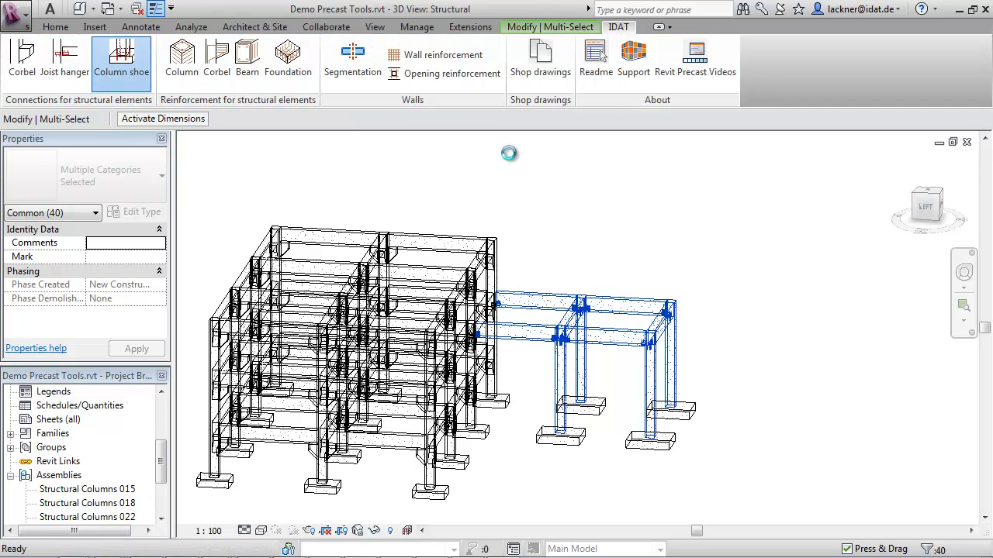
- Select a low-frame column and examine the column shoes included in its assembly at the base
scroll(594, 427, up, 5)
middle_drag(626, 453, 623, 524)
click(627, 243)
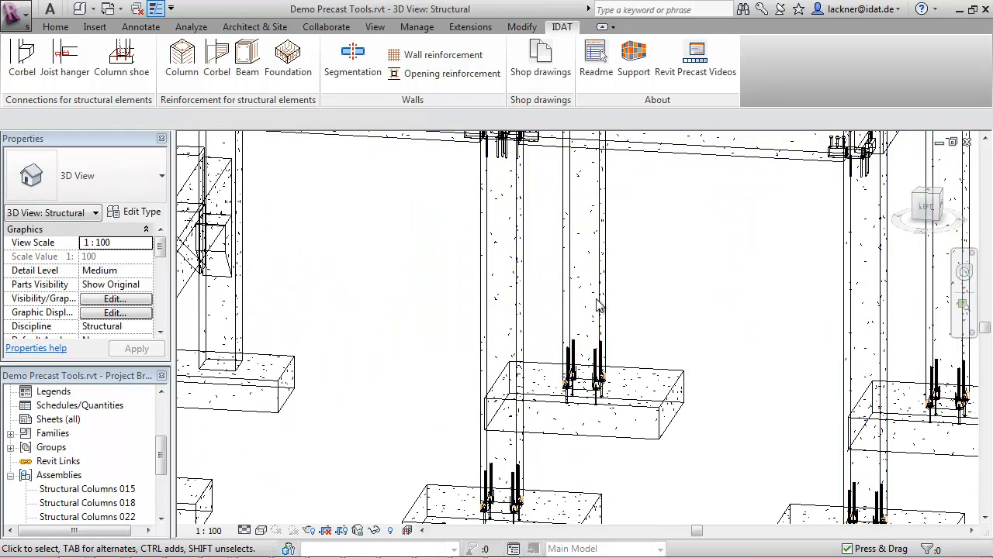
click(597, 304)
scroll(627, 333, up, 5)
middle_drag(635, 346, 655, 249)
scroll(659, 243, down, 1)
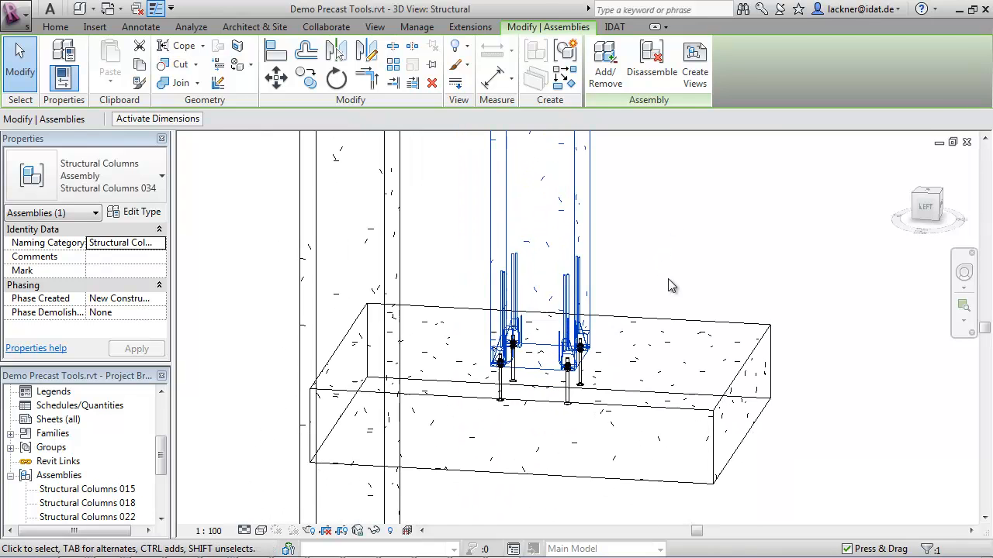
- Select the foundation beneath that column and examine the anchor bolts in its assembly
click(670, 393)
shift+middle_drag(669, 394, 567, 388)
scroll(567, 388, up, 2)
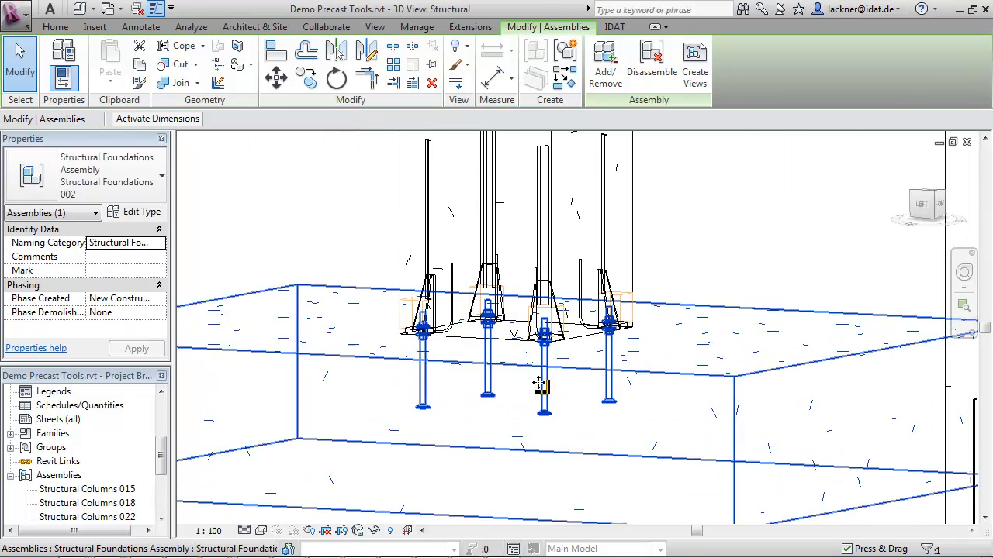
scroll(550, 405, down, 3)
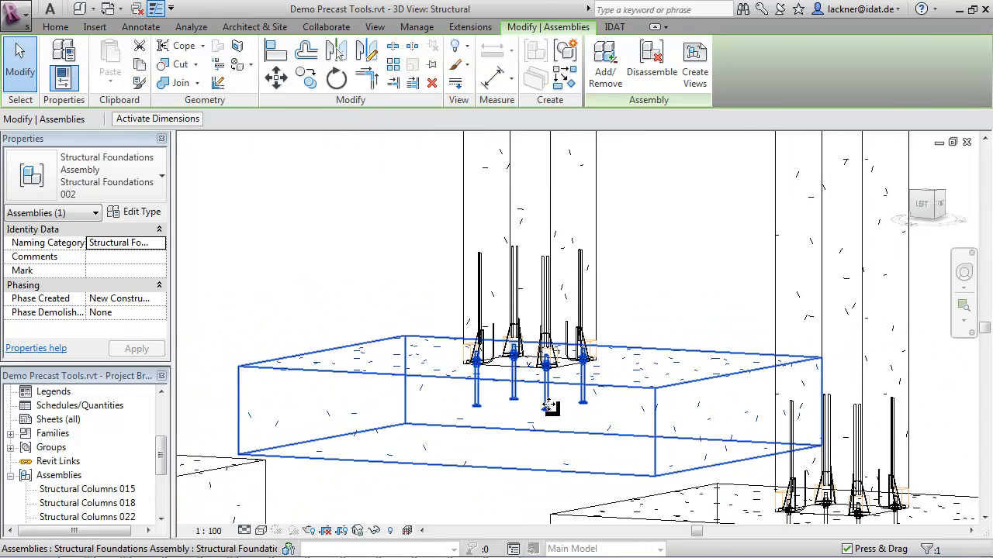
- Select the low frame's four foundations with their anchor bolts and column shoes and generate foundation reinforcement
scroll(549, 405, down, 3)
shift+middle_drag(464, 400, 486, 387)
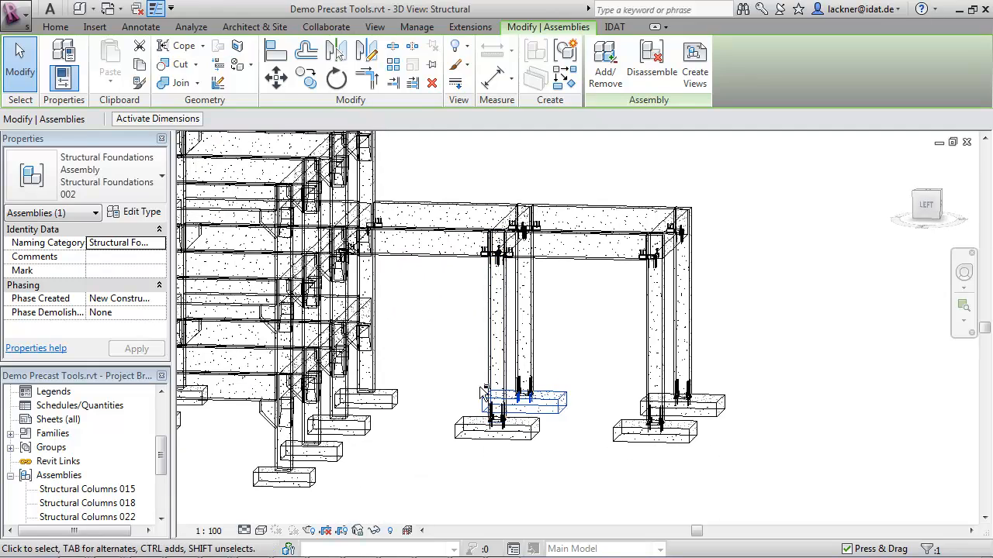
drag(436, 473, 778, 375)
click(618, 27)
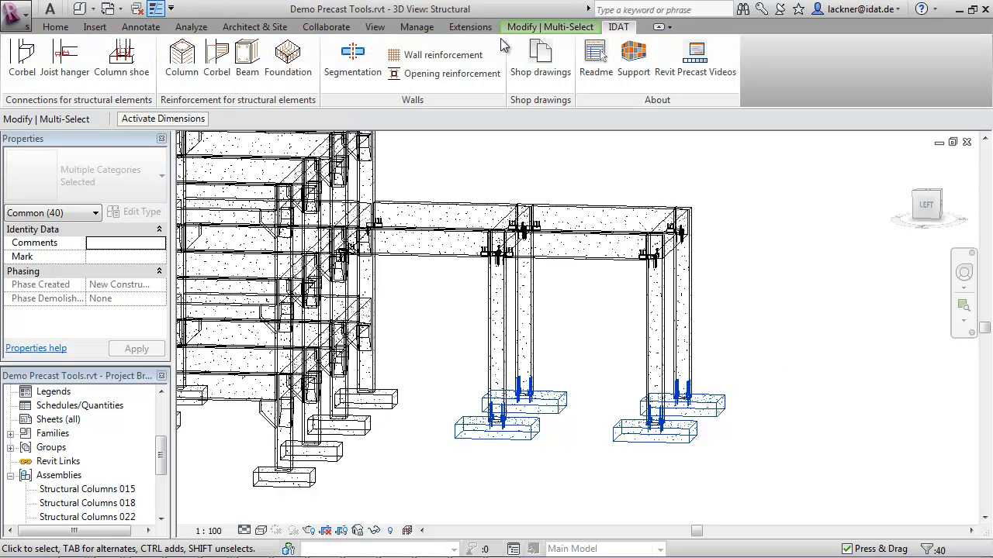
click(281, 70)
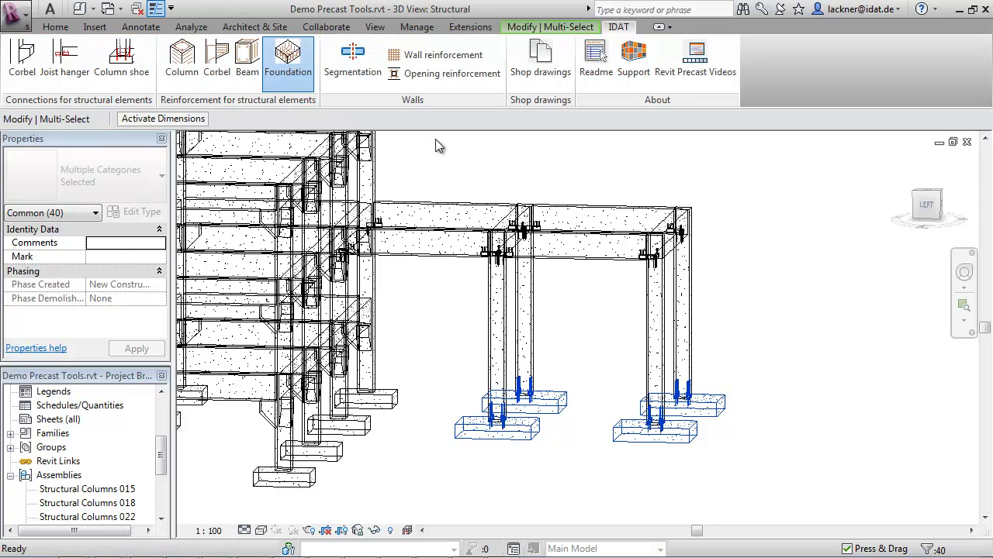
click(548, 465)
scroll(548, 457, up, 4)
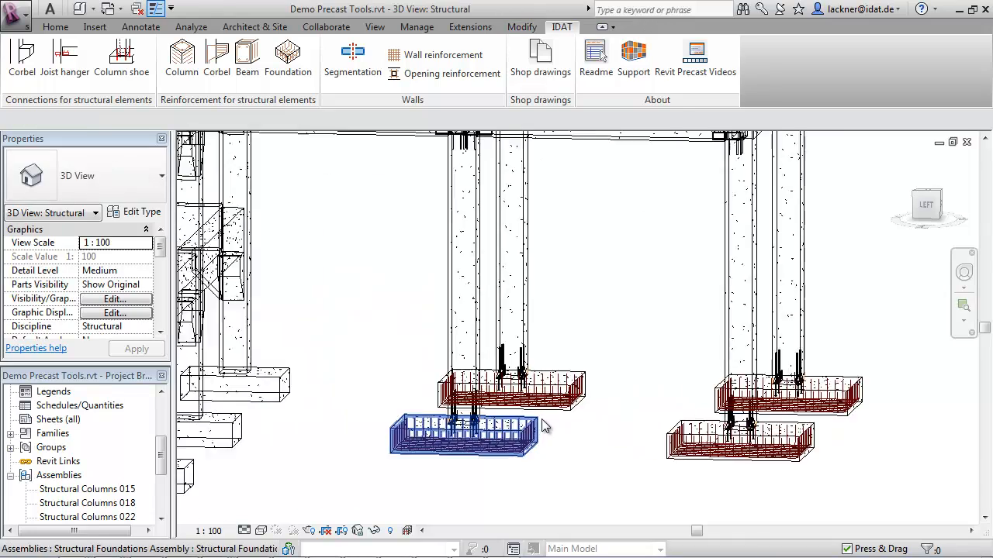
- Select the low frame's four columns and generate column reinforcement using the square stirrup type with an inner diamond
shift+middle_drag(558, 421, 536, 471)
scroll(609, 453, down, 4)
middle_drag(616, 412, 525, 404)
scroll(535, 387, up, 3)
shift+middle_drag(549, 372, 575, 335)
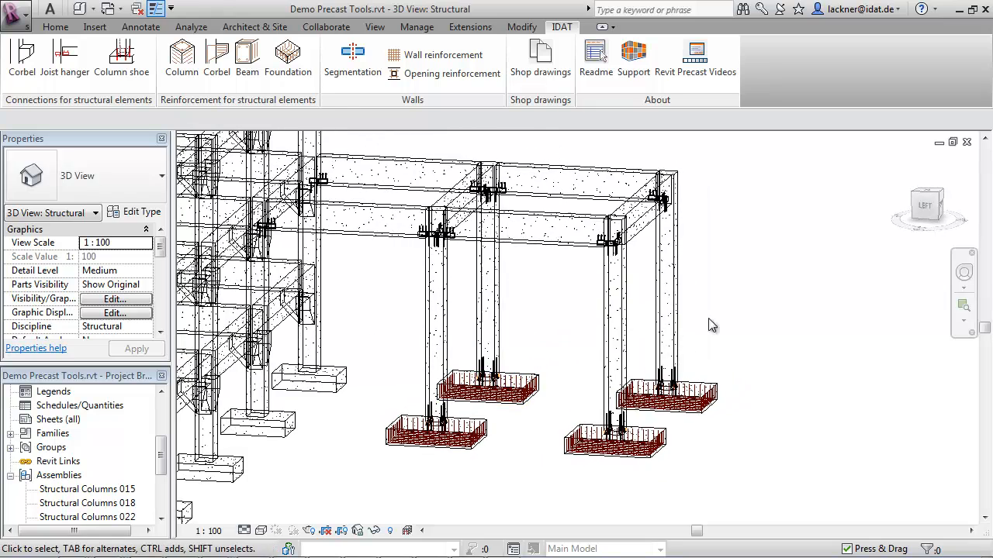
drag(702, 304, 406, 309)
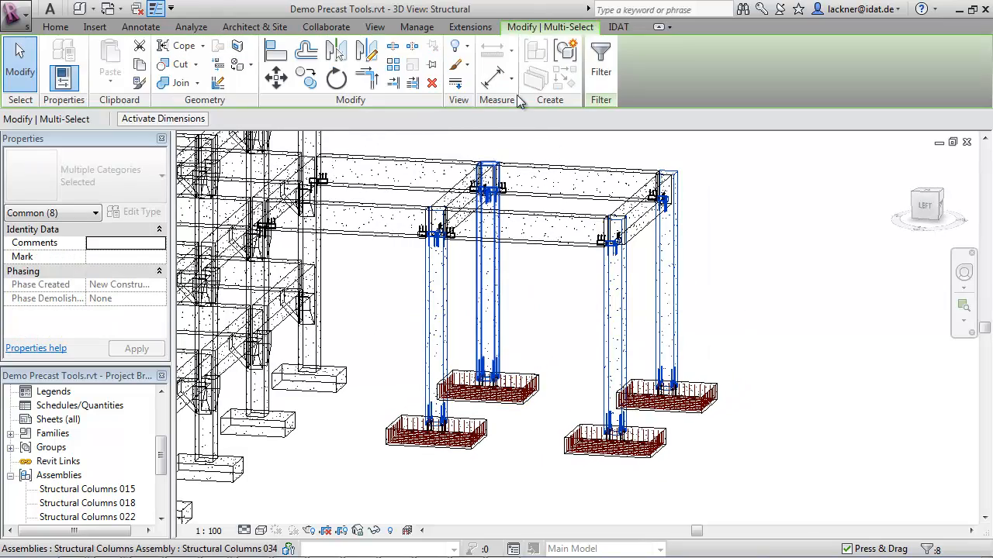
click(618, 26)
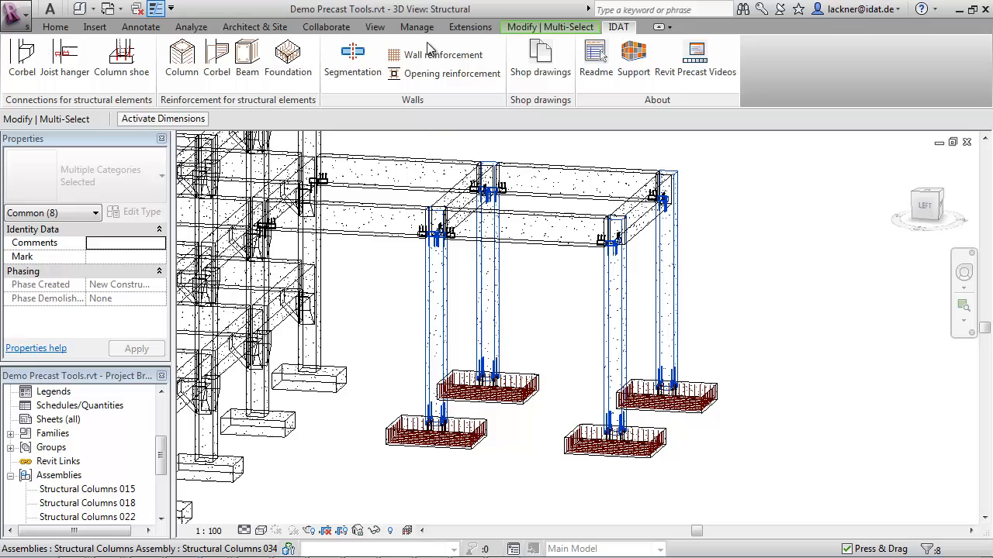
click(179, 54)
click(187, 121)
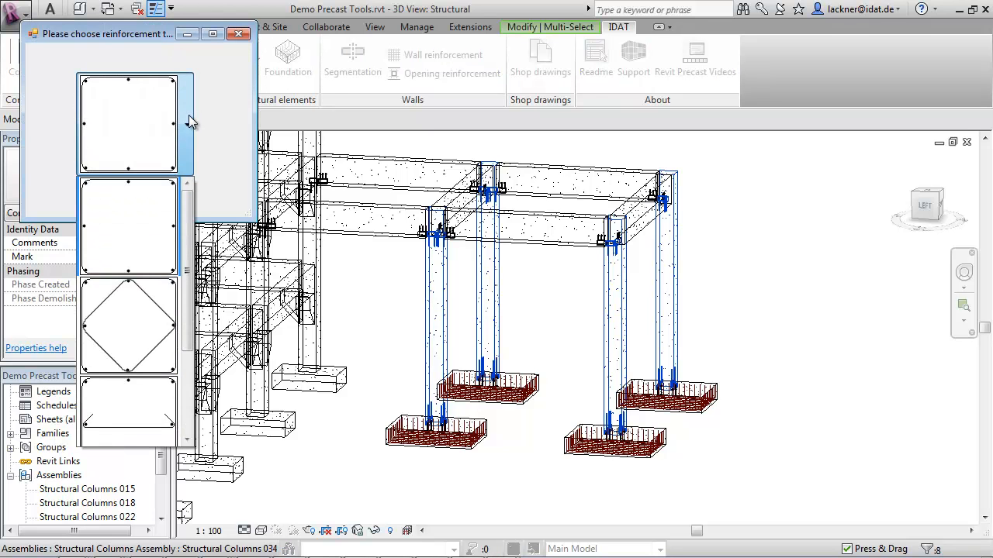
click(157, 342)
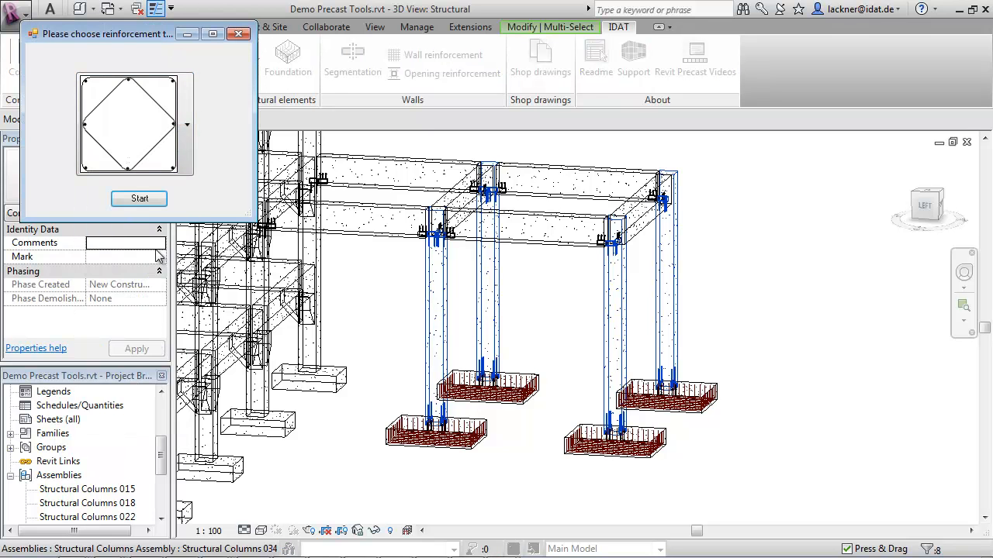
click(140, 199)
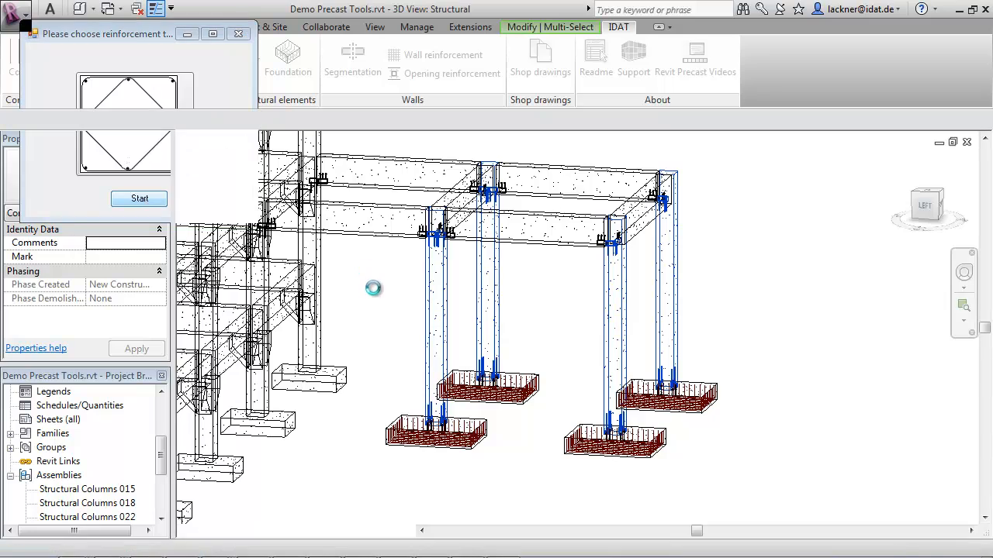
- Select a reinforced low-frame column to examine the reinforcement included in its assembly
scroll(441, 317, up, 5)
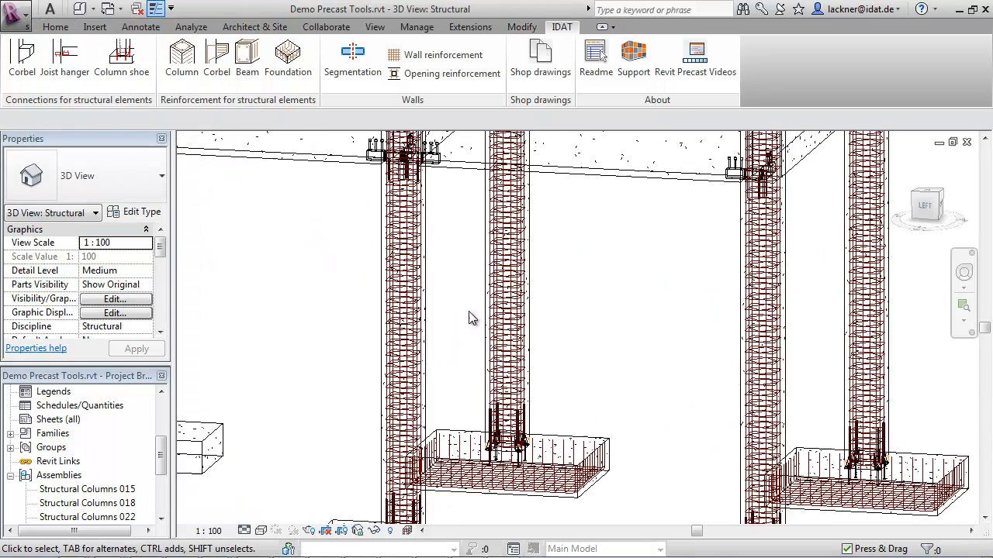
scroll(466, 341, down, 4)
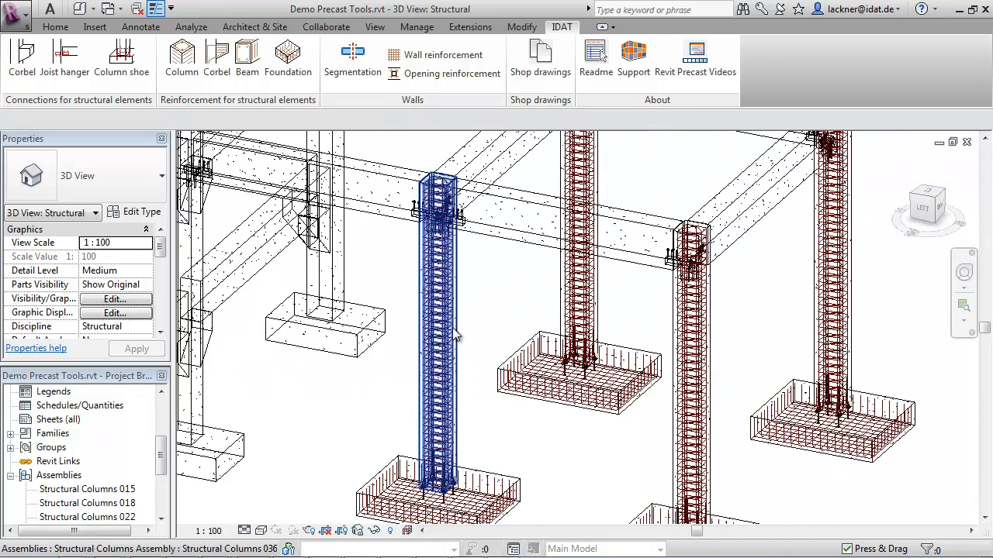
click(453, 327)
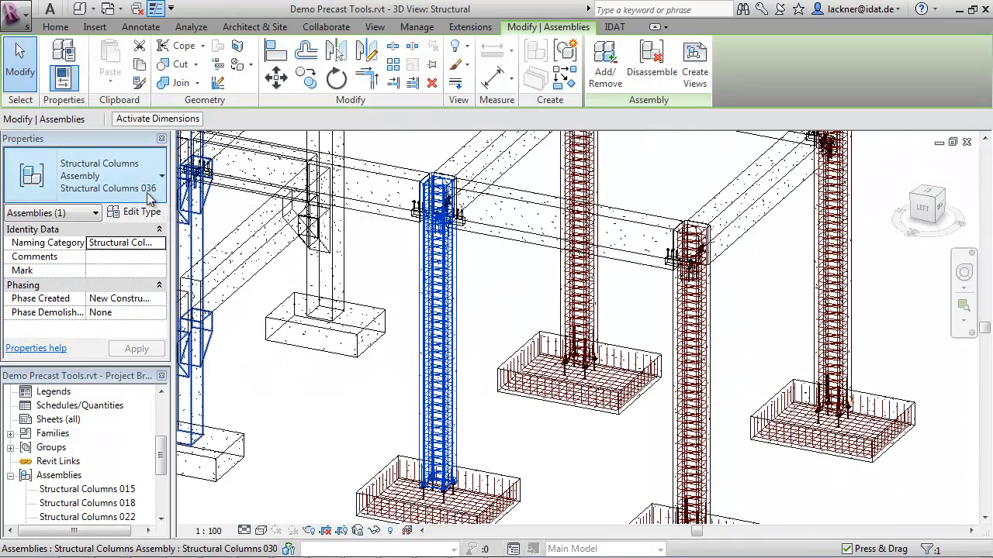
scroll(403, 376, down, 3)
click(389, 400)
- Select the entire multi-storey frame and generate column reinforcement using the plain square stirrup type
scroll(374, 413, down, 1)
middle_drag(402, 455, 588, 435)
shift+middle_drag(636, 470, 662, 461)
scroll(554, 427, down, 3)
scroll(554, 431, up, 2)
middle_drag(553, 431, 703, 408)
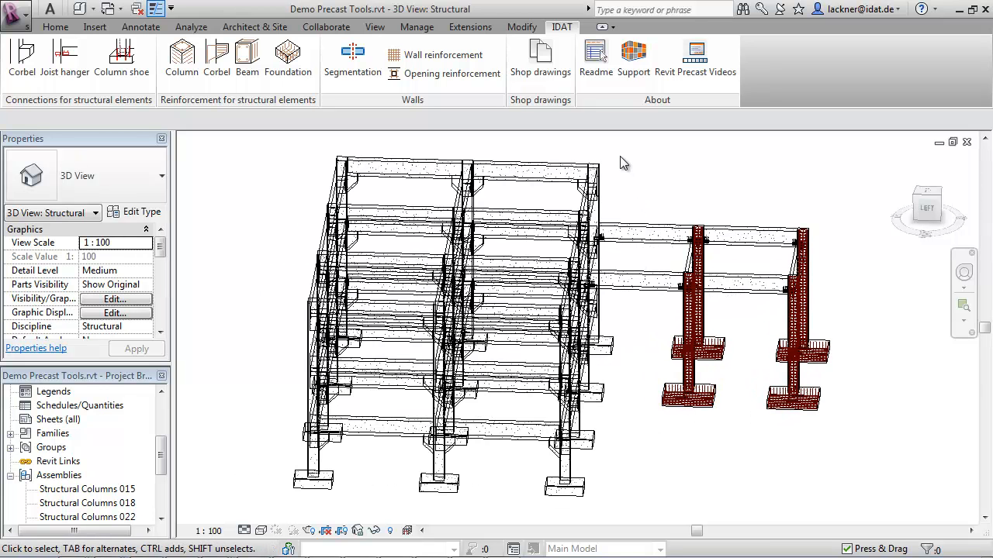
drag(618, 145, 287, 515)
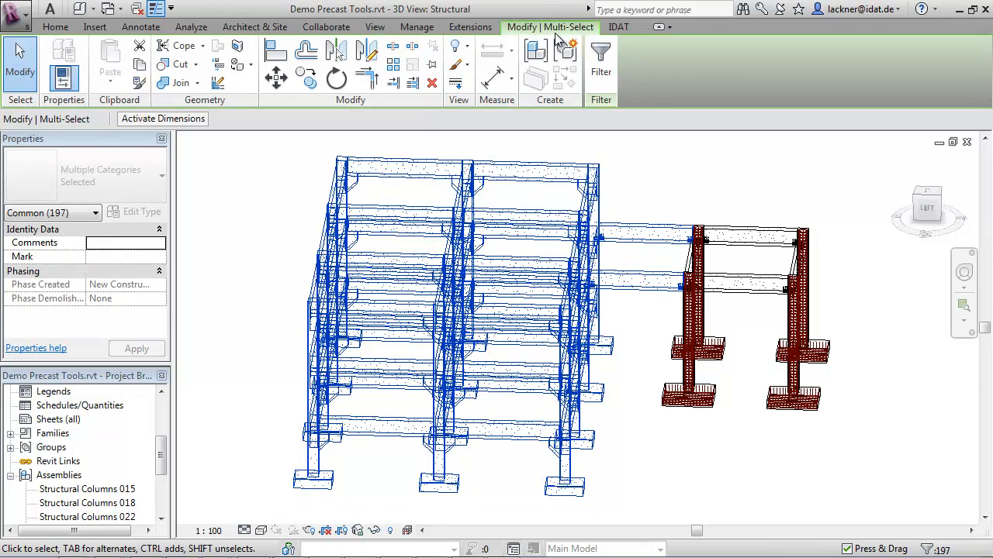
click(623, 29)
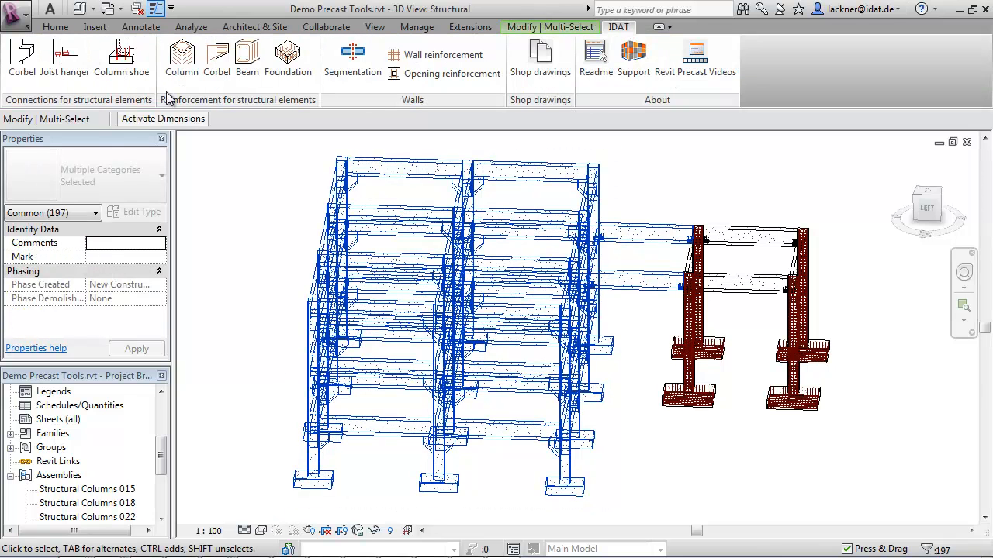
click(180, 69)
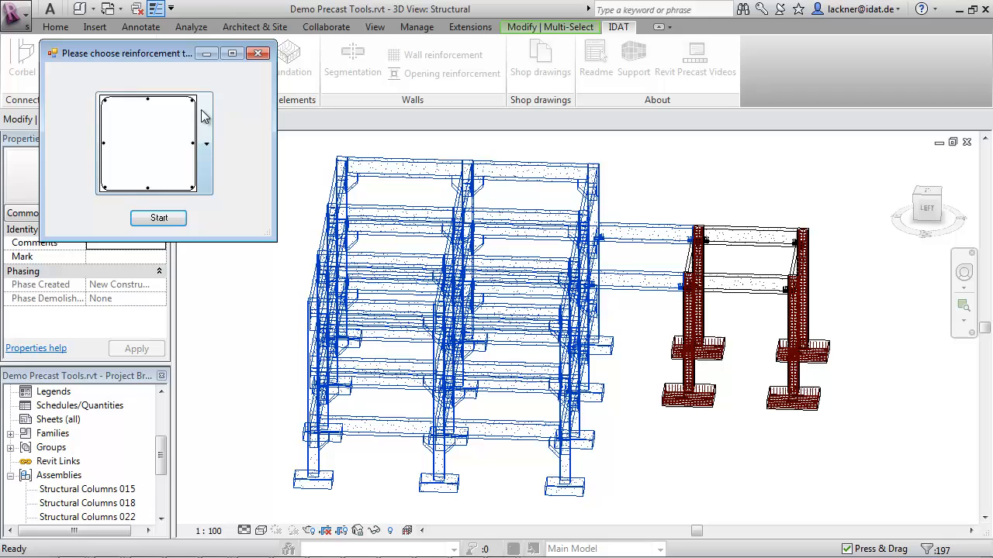
click(163, 218)
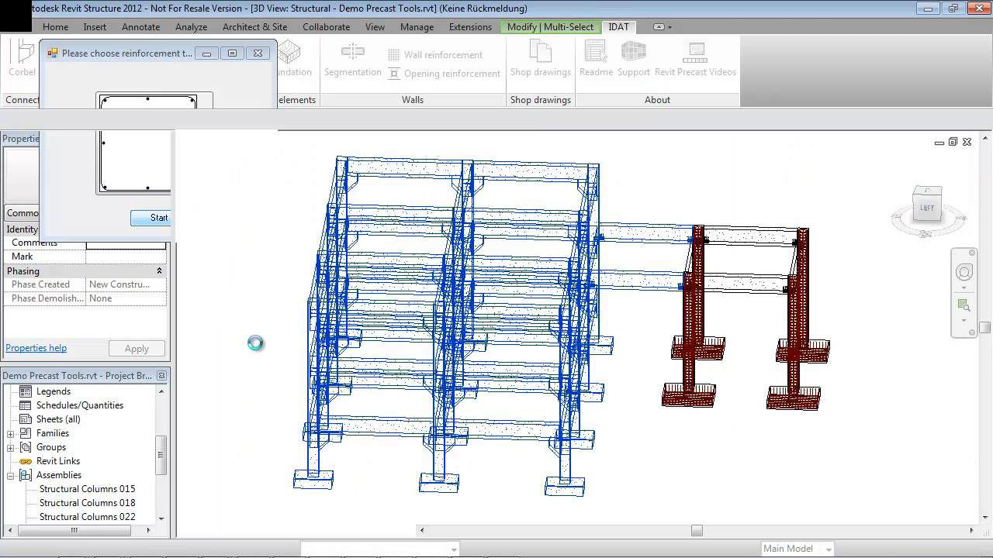
click(255, 343)
- Select the multi-storey frame's outer corner column with its foundation and temporarily isolate it in the view
scroll(388, 454, up, 3)
middle_drag(388, 455, 554, 433)
click(438, 419)
scroll(554, 432, up, 2)
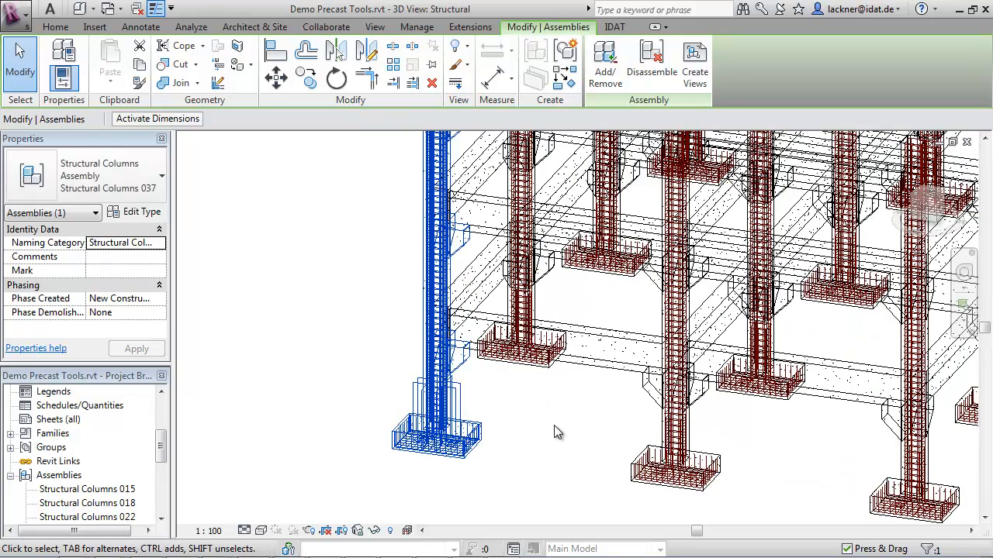
key(h)
key(i)
key(Escape)
- Examine the reinforcement at the isolated column's base and along its height, and reset the temporary isolation
middle_drag(550, 412, 632, 451)
scroll(613, 470, up, 4)
scroll(617, 471, up, 5)
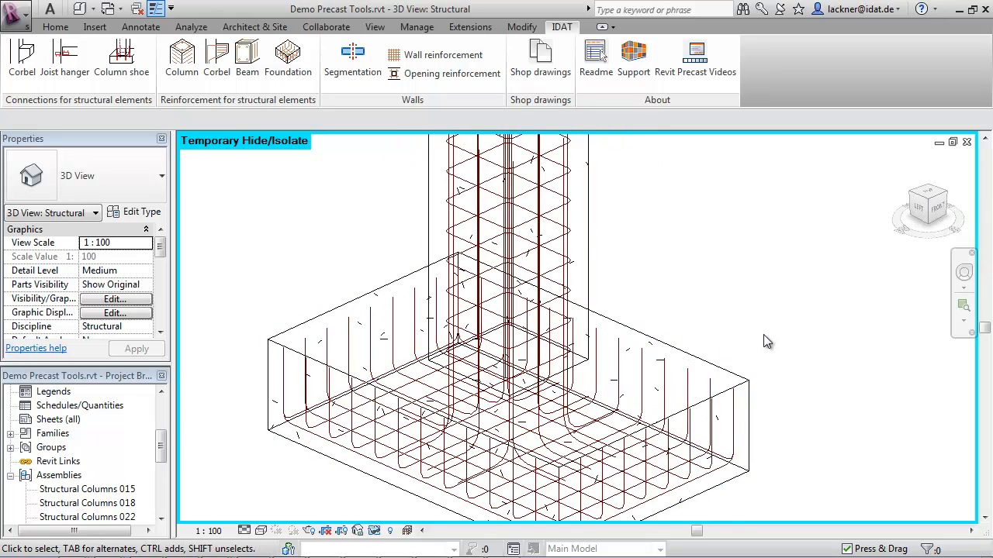
scroll(765, 342, down, 1)
scroll(766, 341, down, 3)
scroll(770, 342, down, 5)
middle_drag(770, 341, 545, 391)
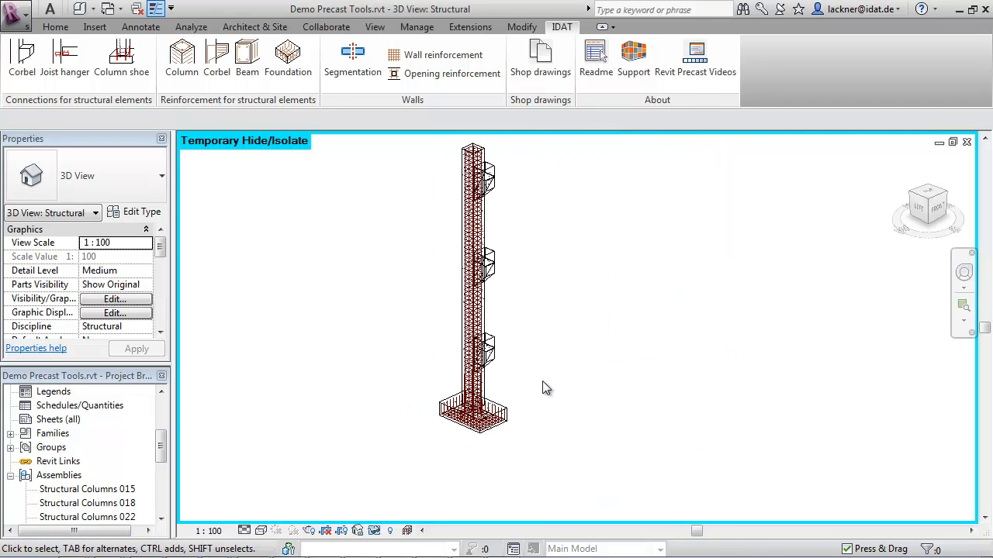
key(h)
key(r)
- Select the entire multi-storey frame and generate reinforcement for its corbels
scroll(543, 385, down, 2)
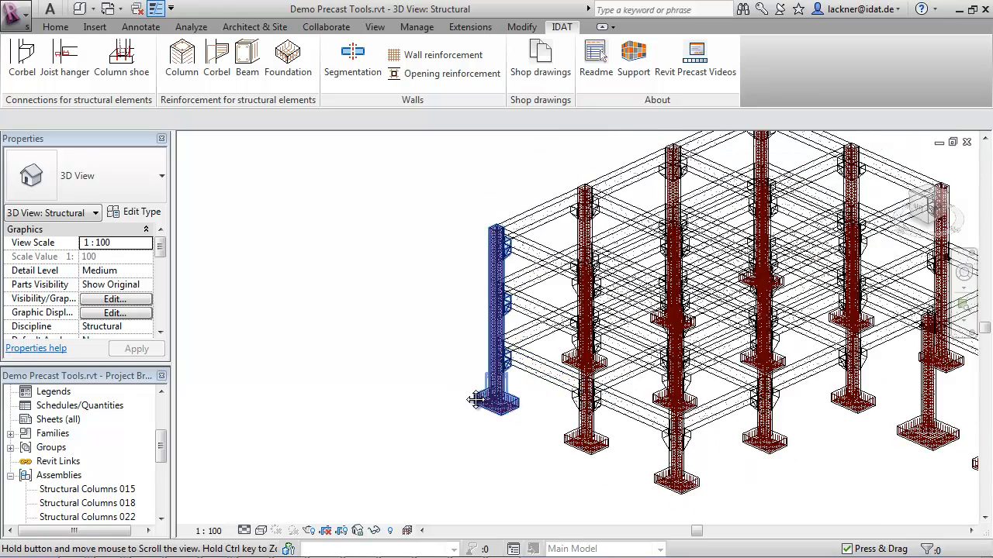
scroll(349, 432, down, 2)
shift+middle_drag(446, 485, 485, 468)
drag(347, 502, 741, 144)
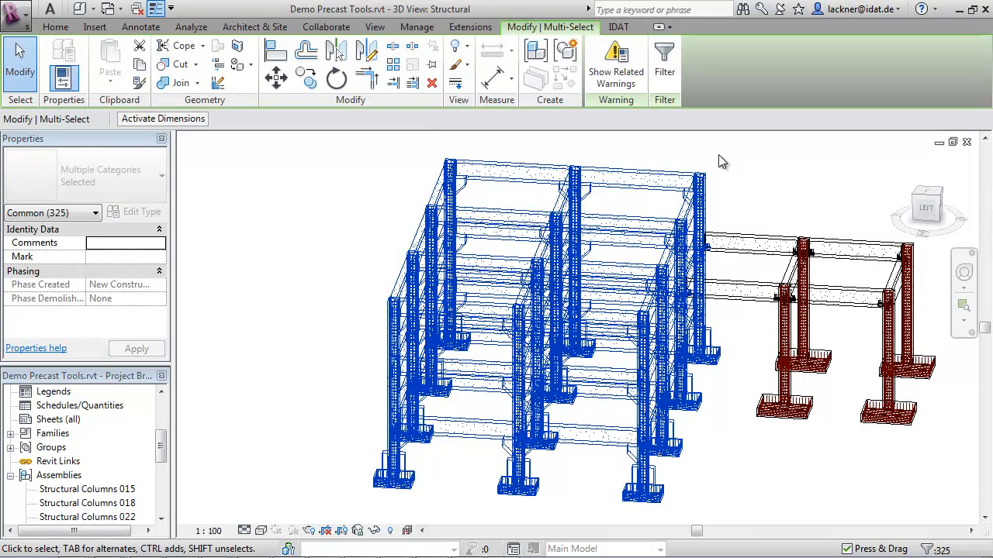
click(624, 27)
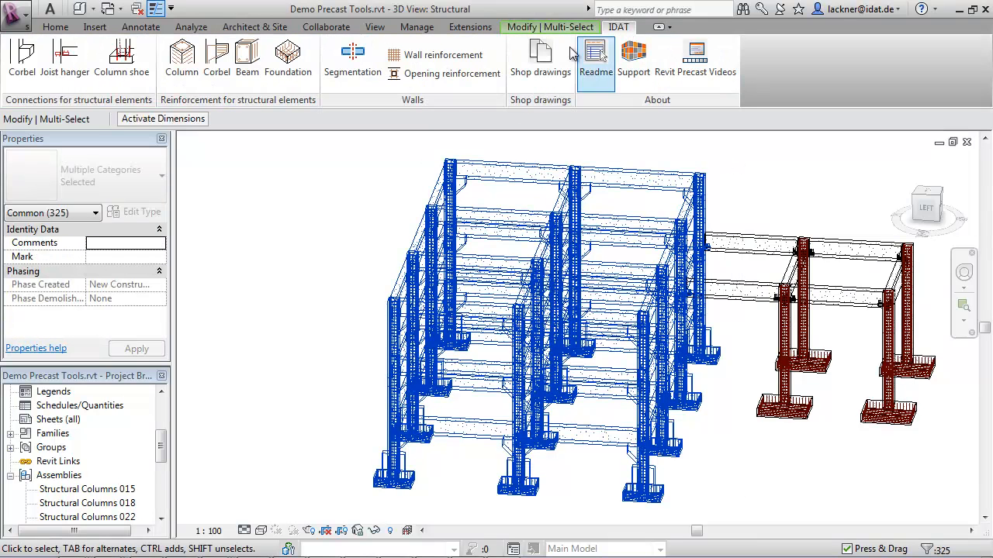
click(217, 60)
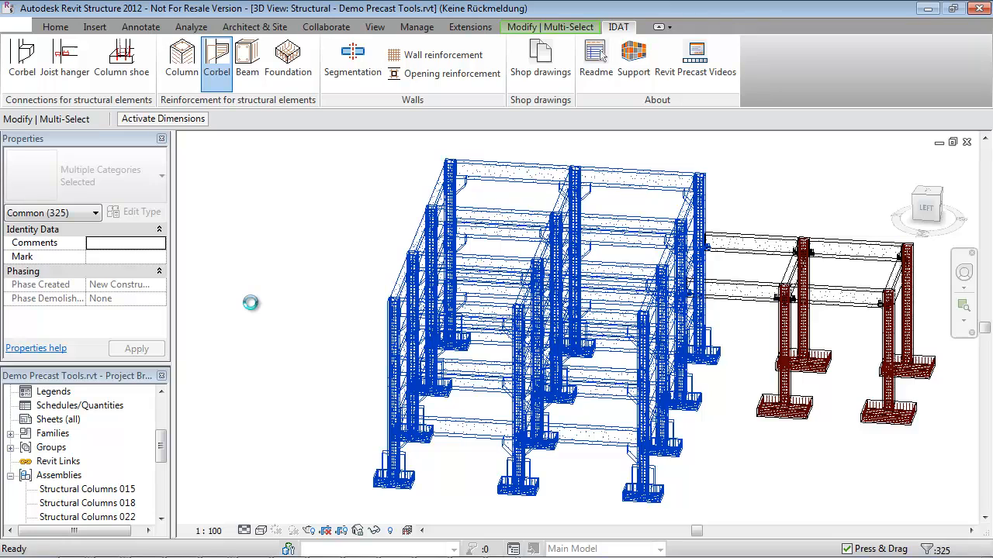
click(301, 290)
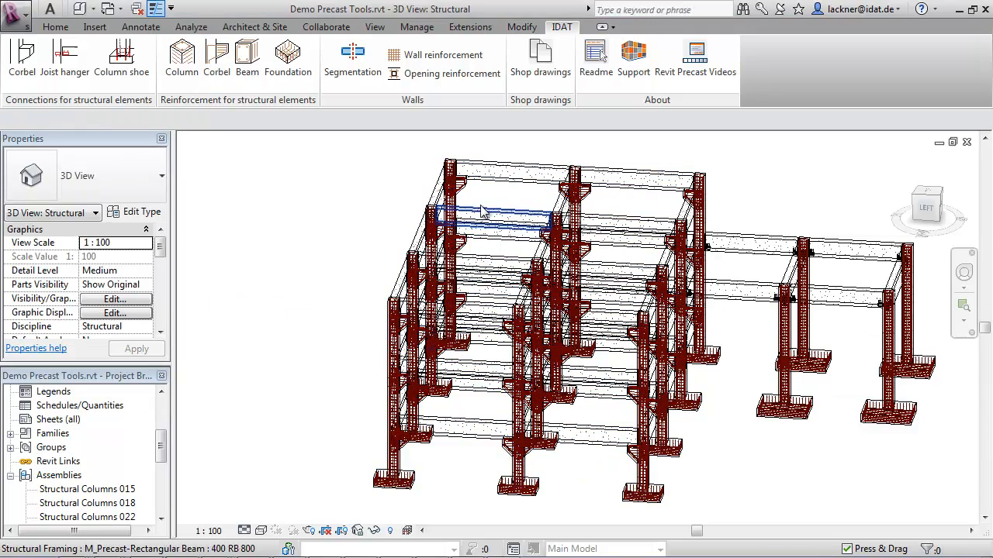
- Examine the corbel reinforcement at the upper beam connections of the multi-storey frame's columns
middle_drag(477, 231, 441, 303)
scroll(417, 262, up, 8)
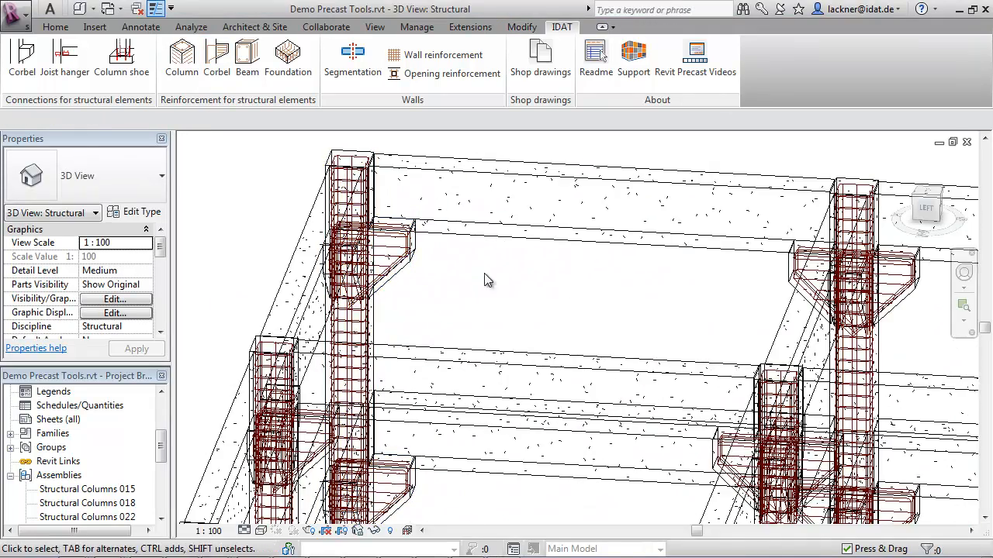
shift+middle_drag(587, 281, 434, 310)
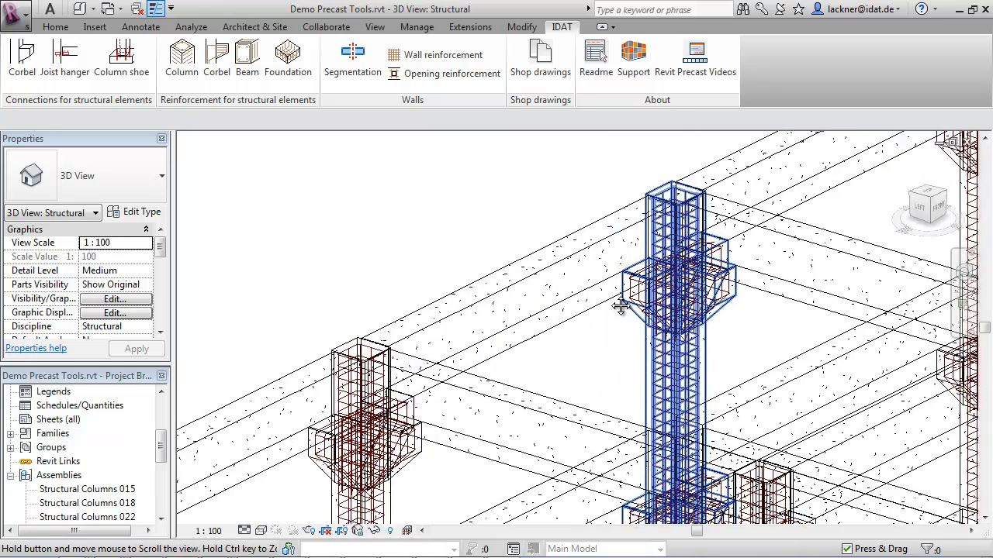
middle_drag(618, 351, 450, 400)
scroll(565, 319, up, 6)
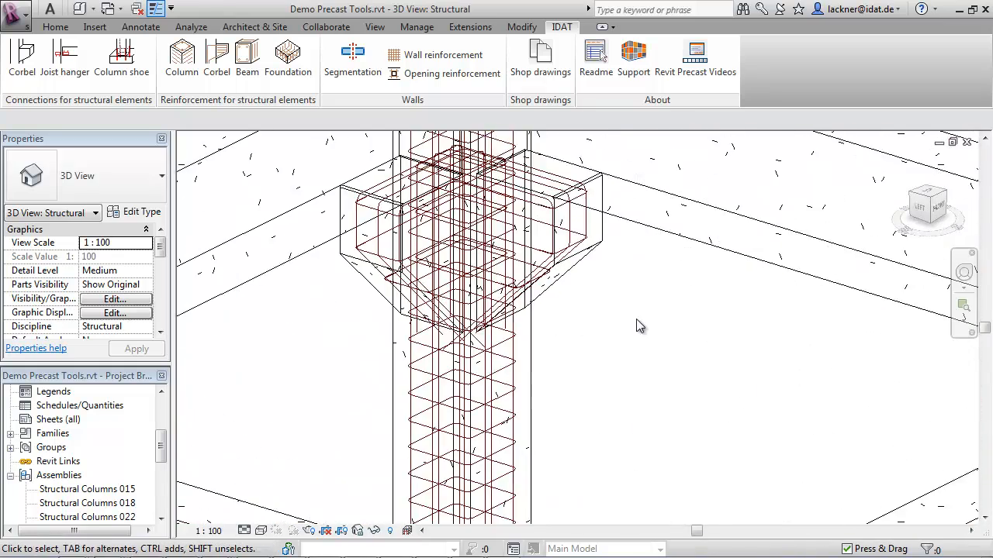
scroll(636, 320, down, 7)
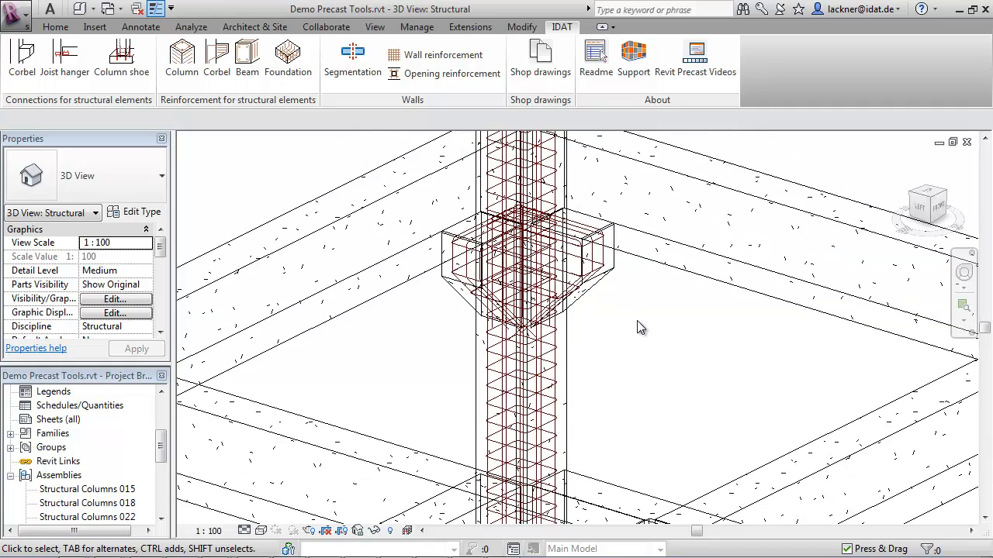
scroll(642, 328, down, 8)
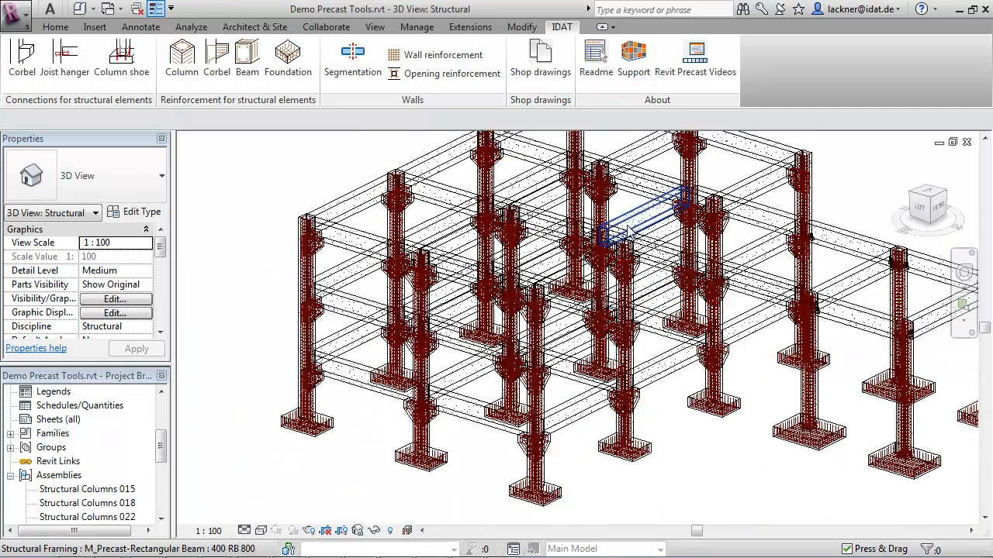
- Select the whole structure, including both frames, and generate beam reinforcement
scroll(626, 282, down, 2)
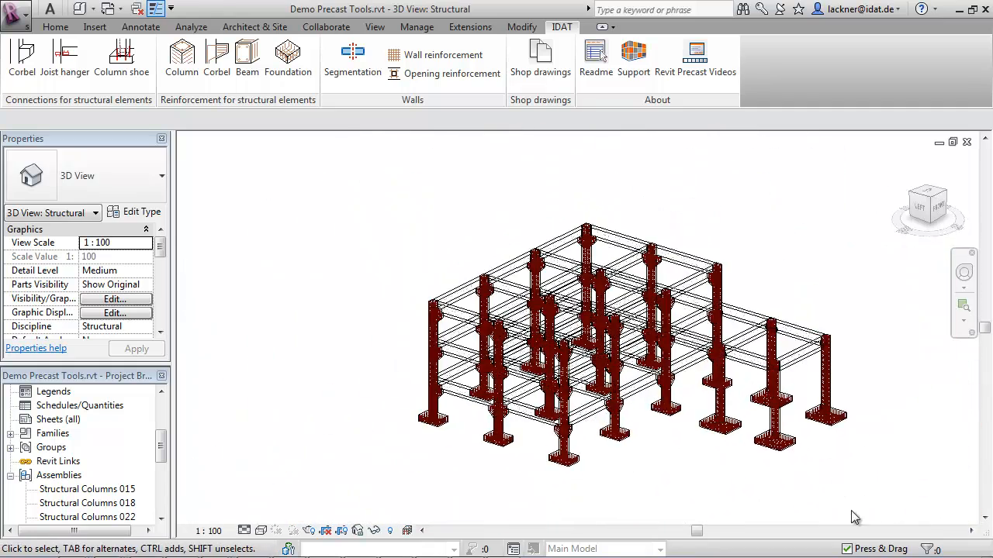
drag(851, 510, 764, 415)
drag(484, 293, 292, 208)
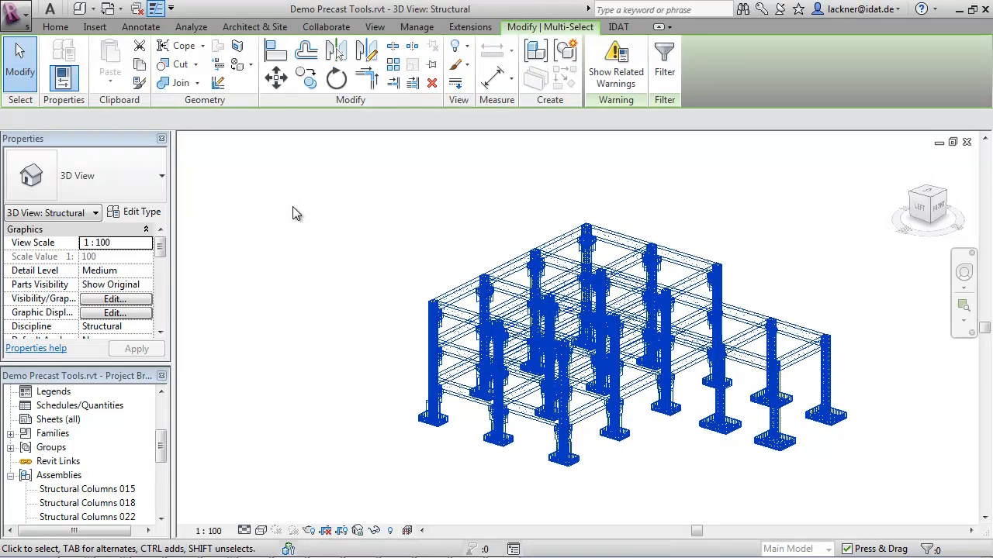
click(620, 26)
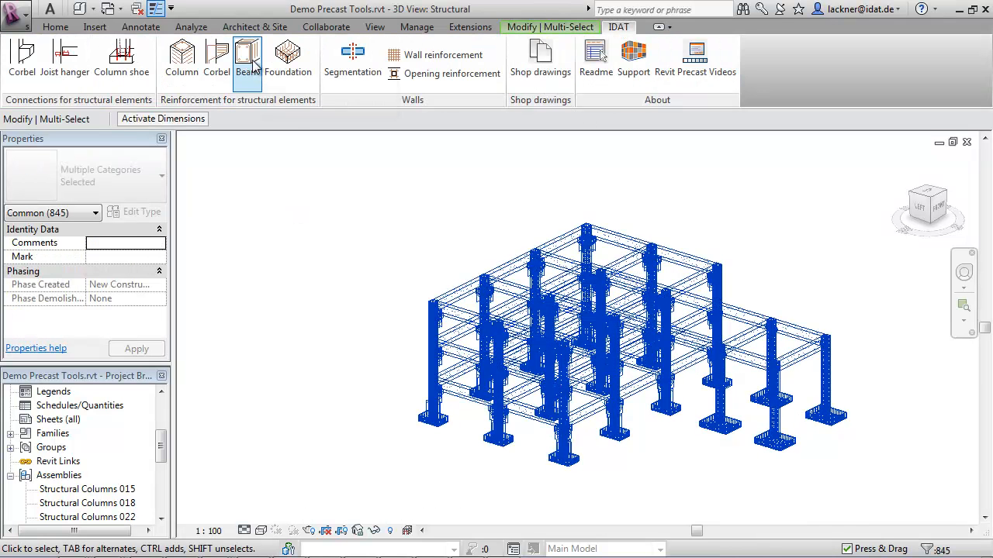
click(261, 82)
click(172, 237)
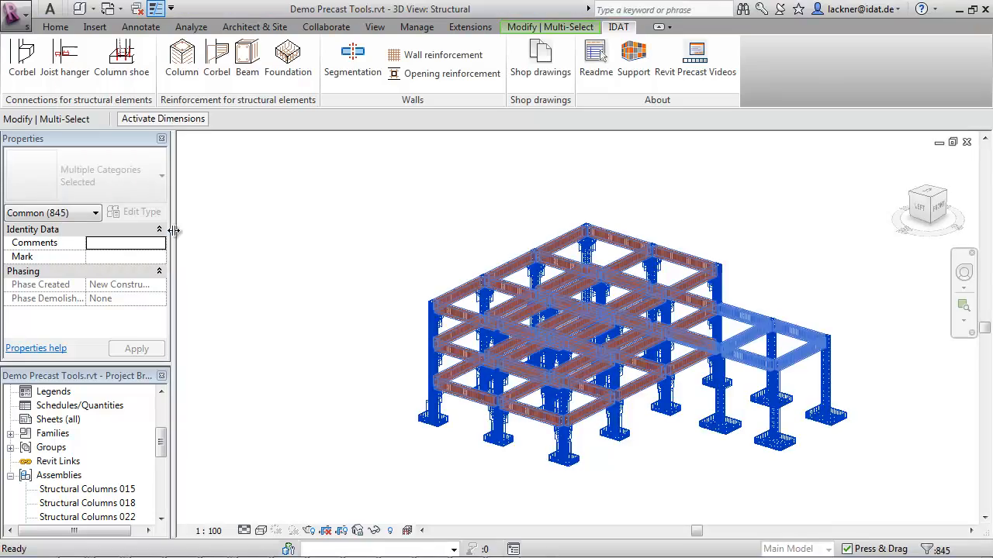
- Clear the selection and examine the generated beam reinforcement throughout both frames from several angles
click(674, 477)
scroll(680, 378, up, 6)
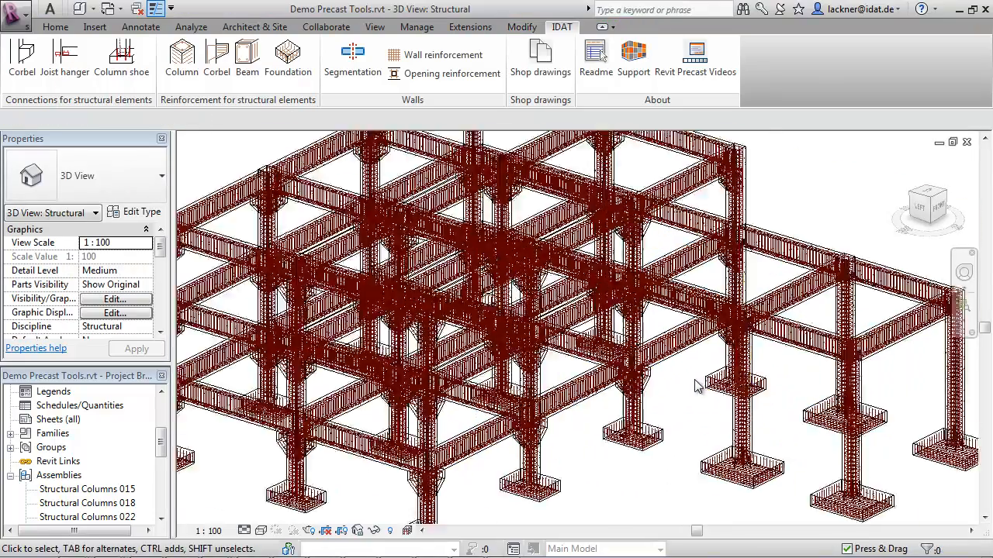
scroll(677, 378, down, 8)
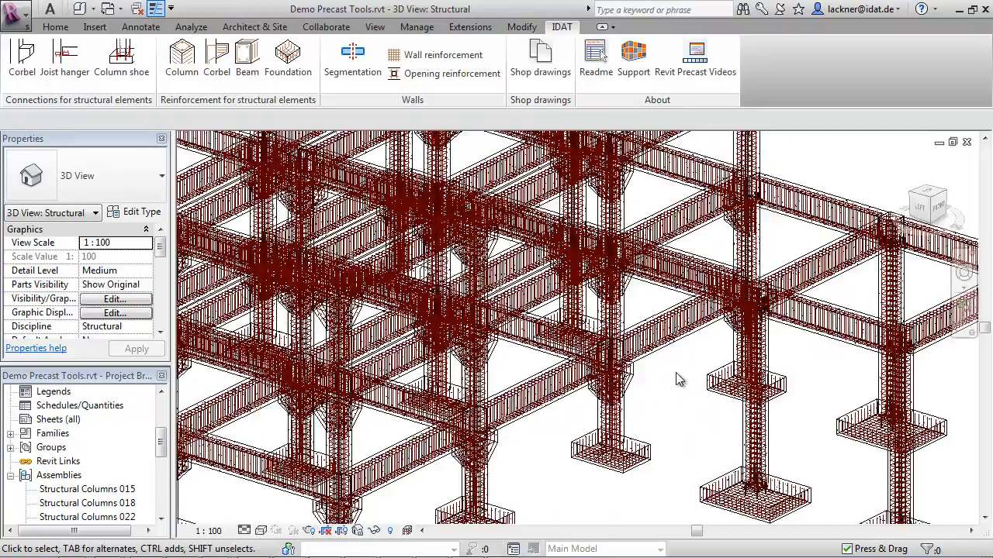
shift+middle_drag(689, 427, 675, 411)
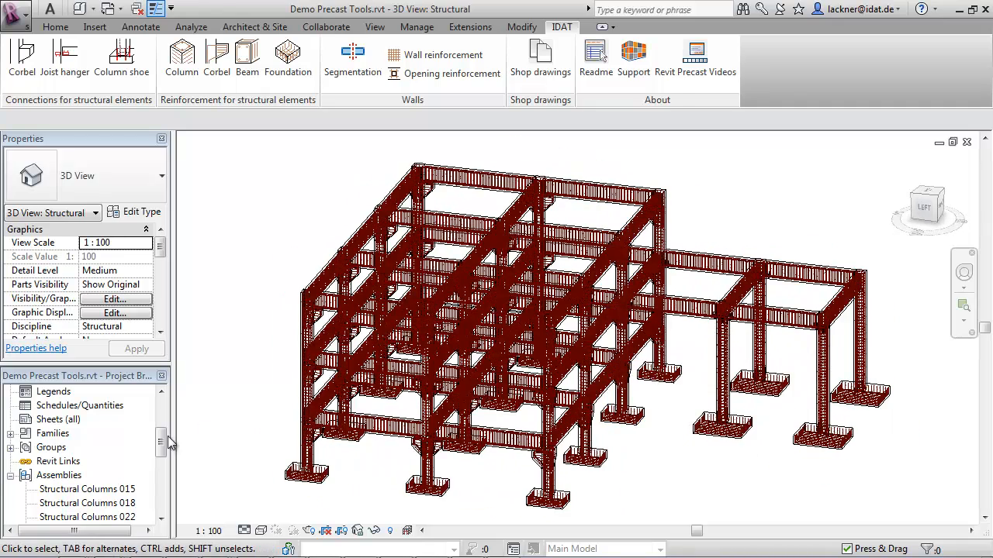
- Open the Wall 3D view and generate opening reinforcement for all walls of the building
drag(161, 440, 162, 416)
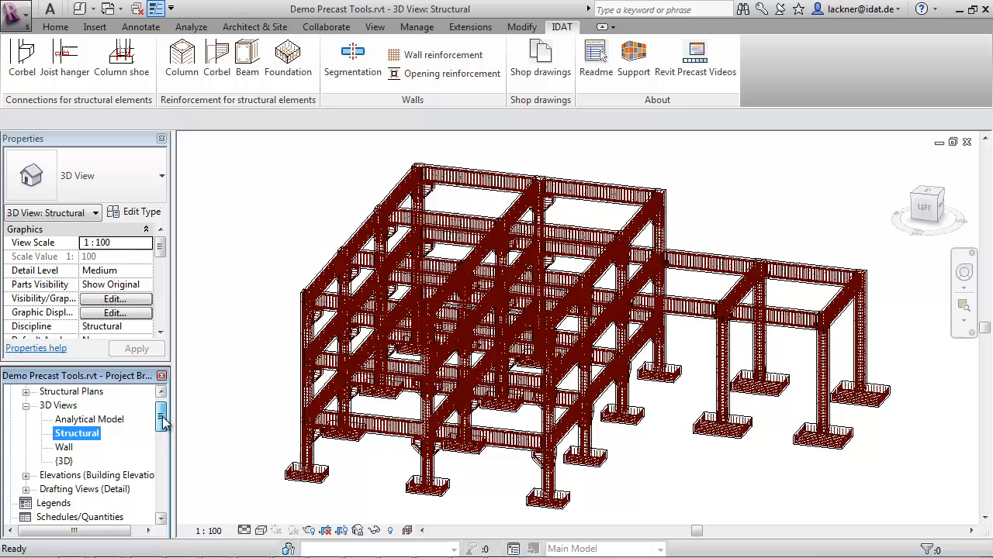
double_click(65, 448)
scroll(497, 436, up, 4)
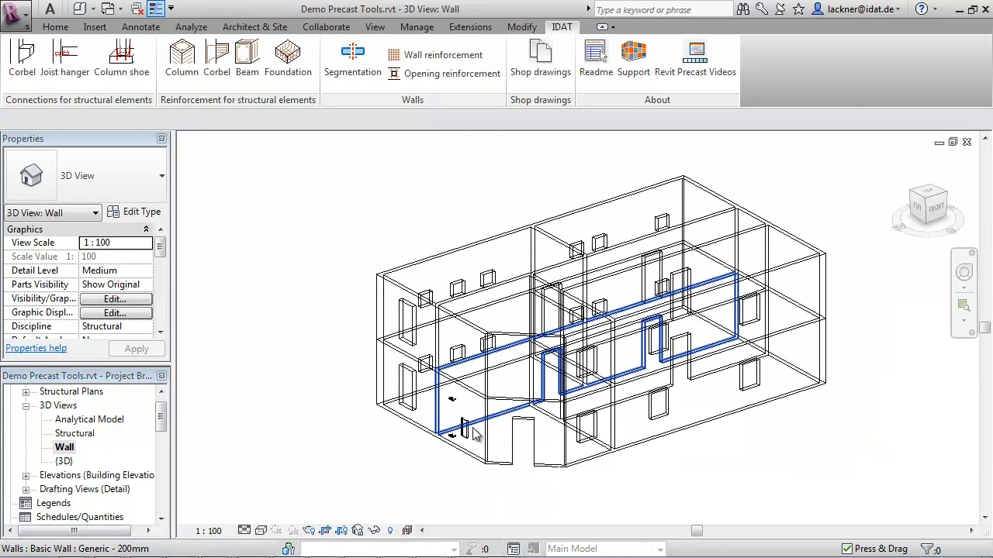
scroll(478, 435, down, 2)
drag(768, 471, 371, 241)
click(618, 27)
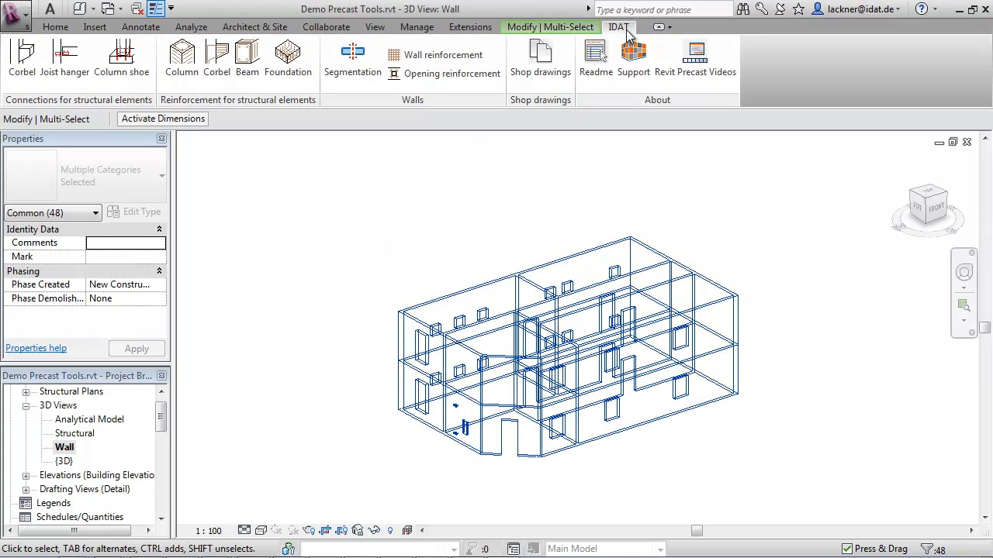
click(432, 77)
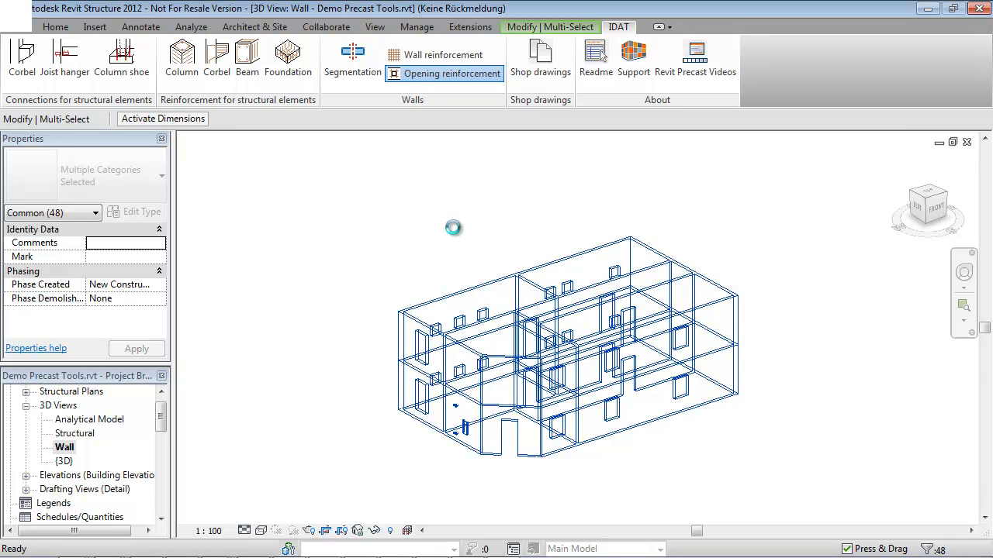
- Examine the reinforcement around the ground-floor window openings, including one of the bars below a window
click(648, 493)
scroll(636, 477, up, 5)
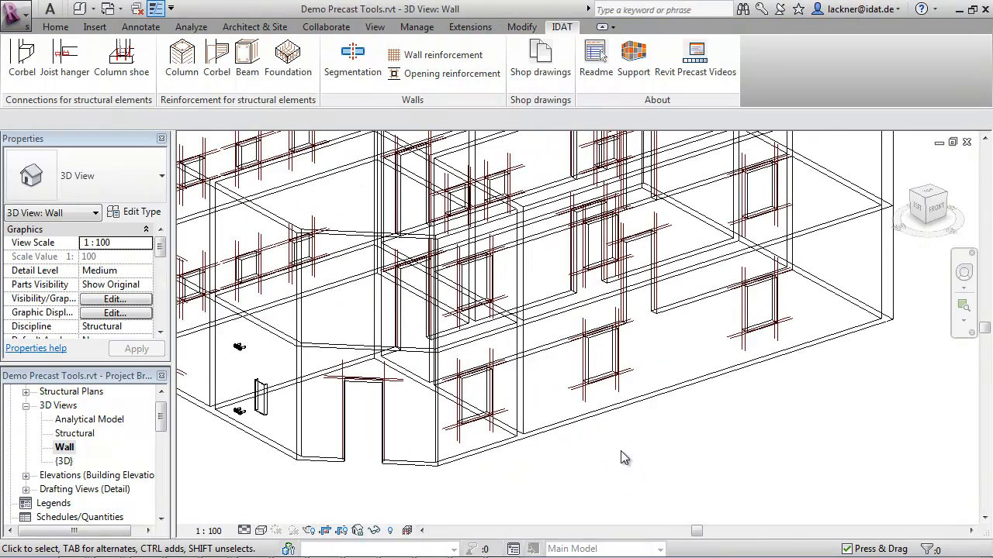
scroll(473, 364, up, 6)
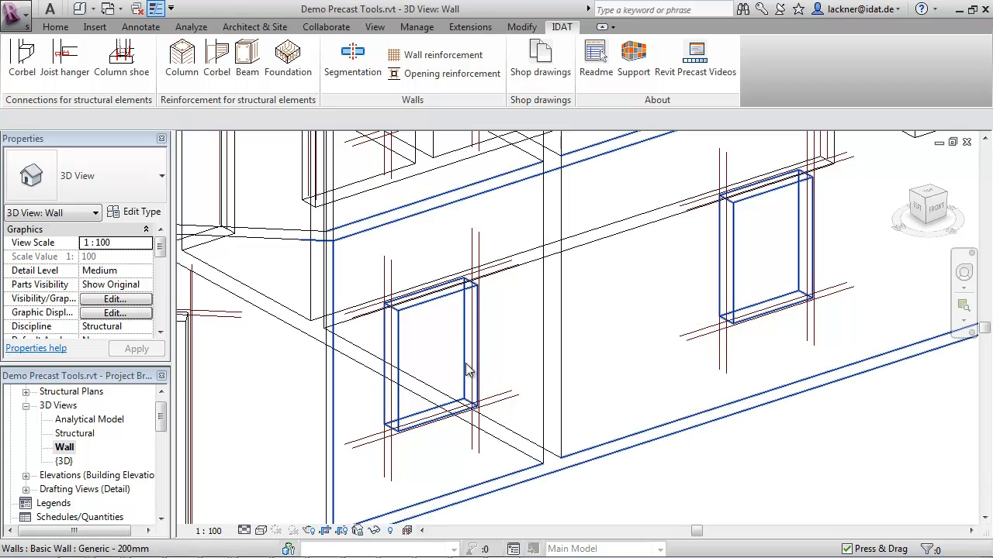
click(514, 394)
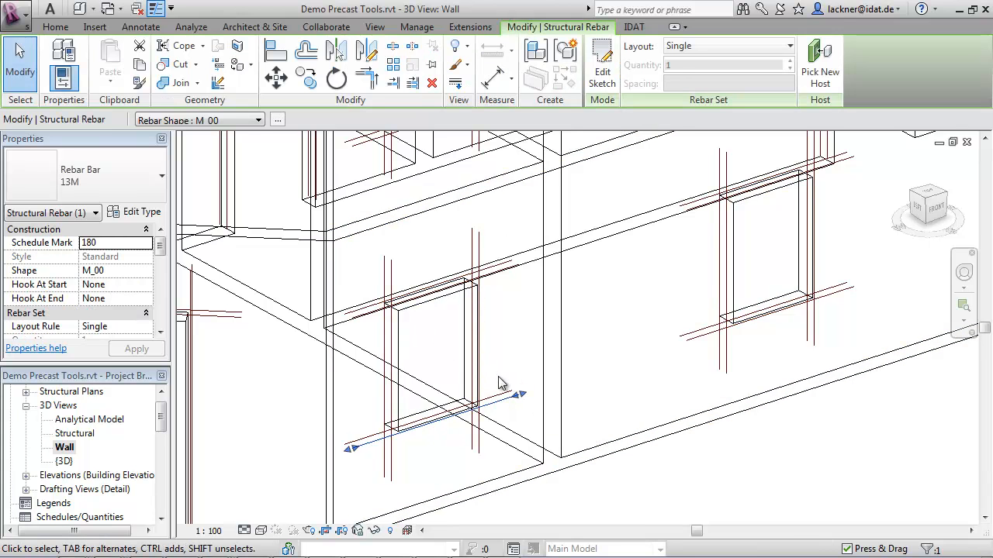
key(Escape)
scroll(500, 381, down, 4)
scroll(504, 386, down, 5)
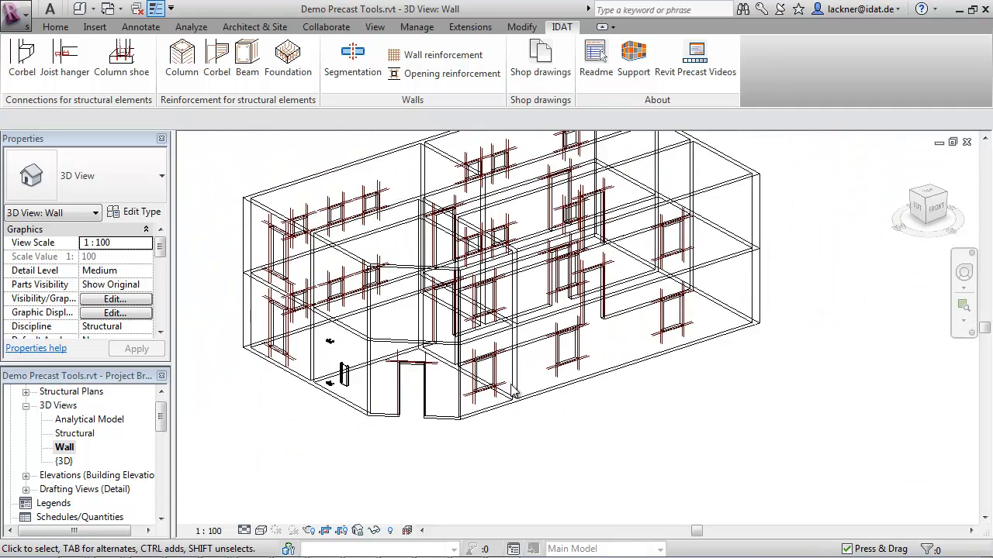
- Select the entire wall building with its opening reinforcement and run the wall Segmentation
scroll(511, 372, down, 2)
drag(837, 465, 295, 199)
click(618, 26)
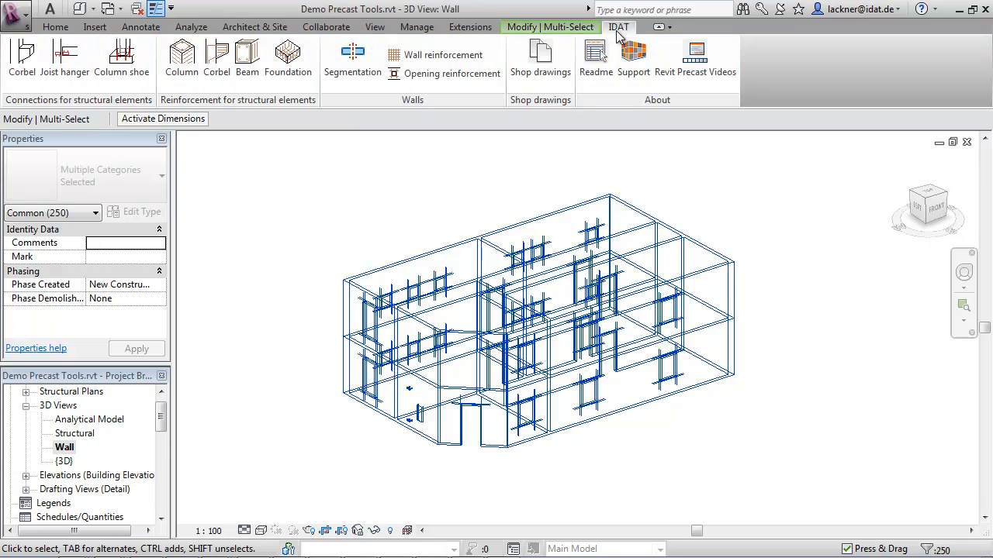
click(353, 61)
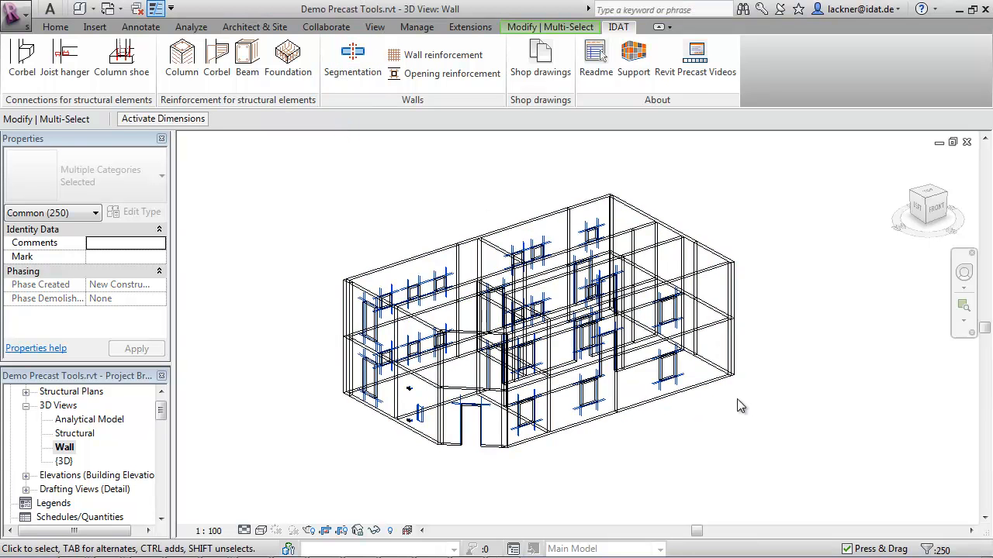
- Examine the segmented walls along the long front facade by selecting individual wall assemblies with their windows and rebar
scroll(727, 426, up, 3)
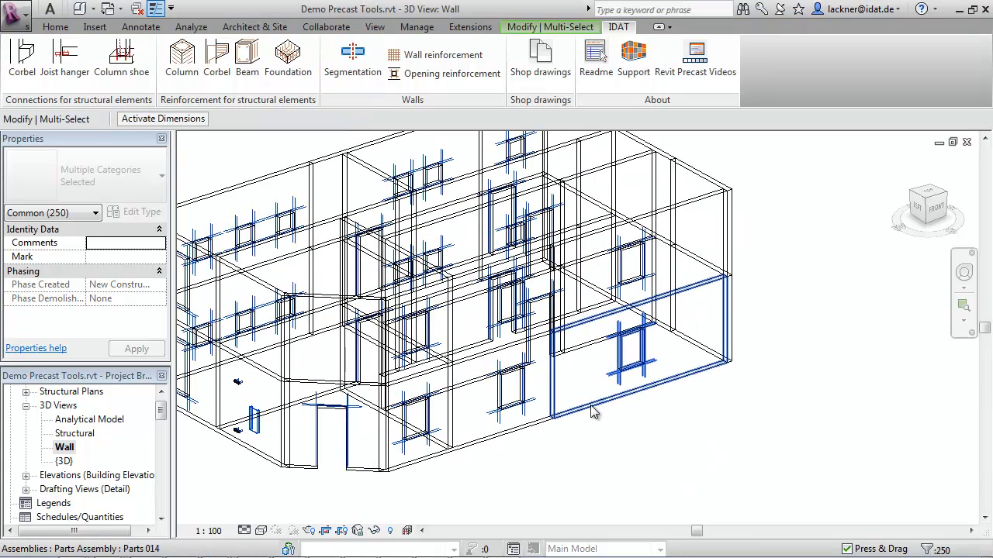
click(590, 405)
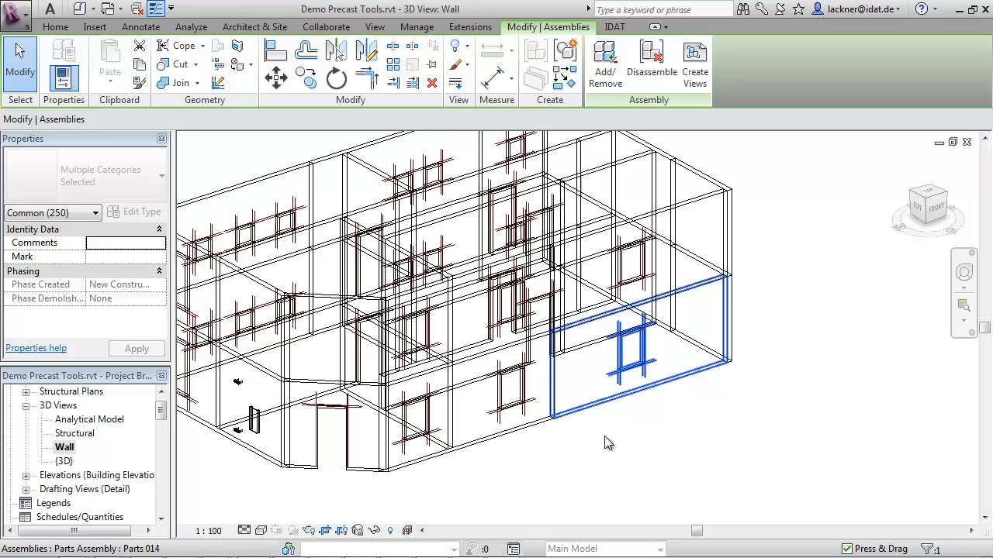
click(535, 448)
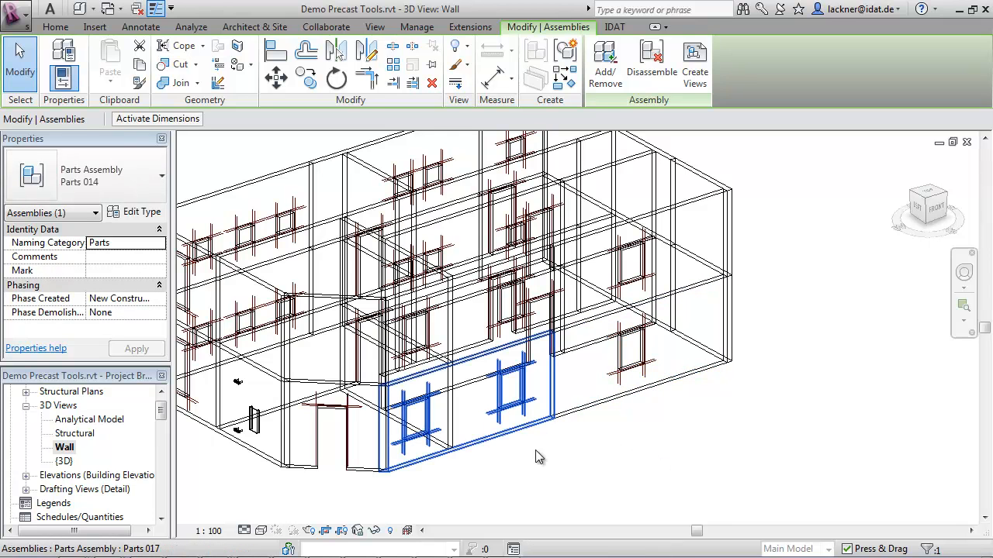
click(587, 406)
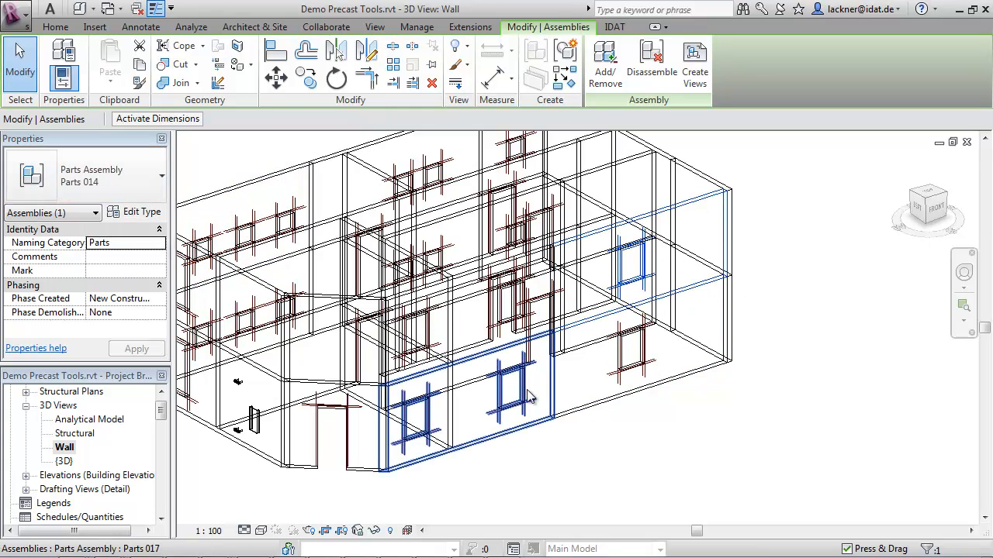
middle_drag(610, 427, 779, 395)
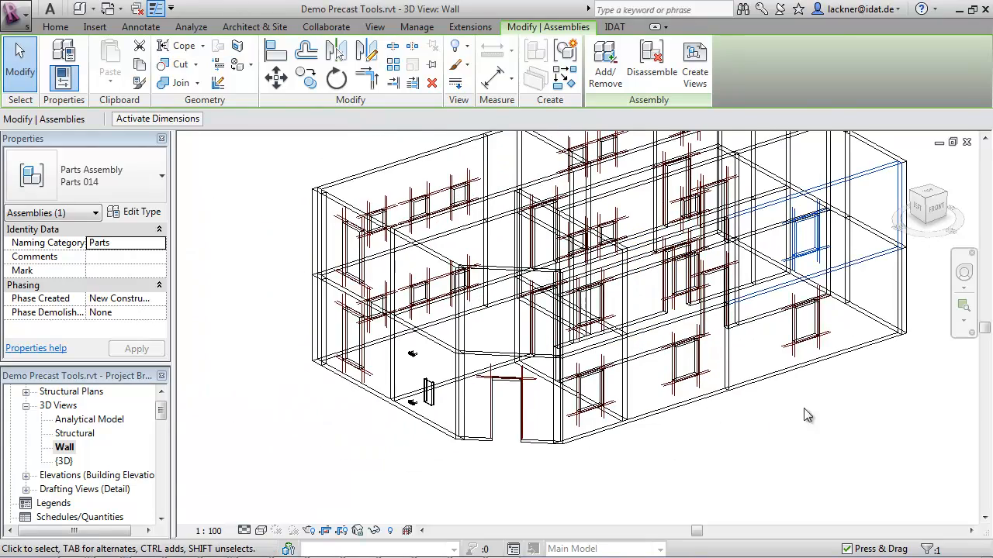
scroll(836, 227, up, 3)
scroll(731, 265, down, 1)
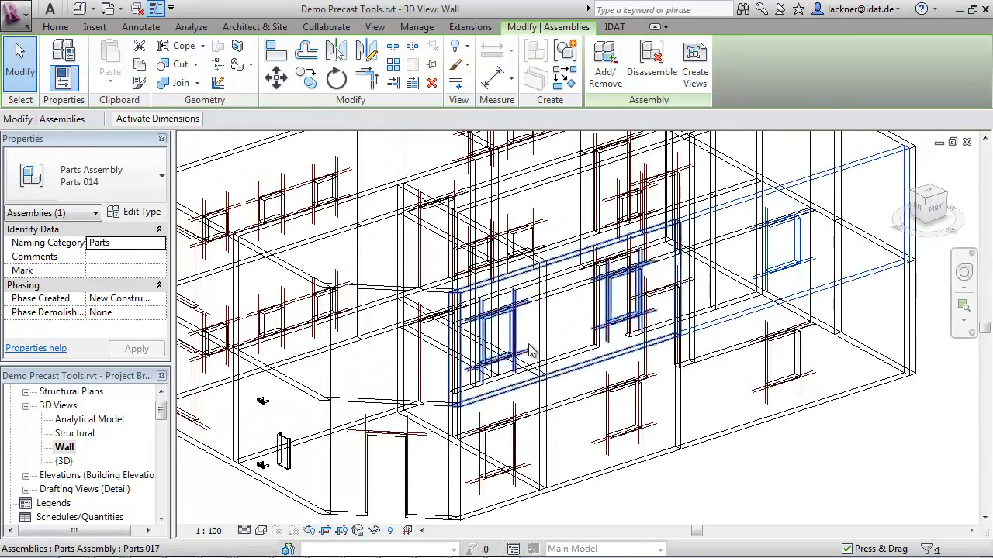
middle_drag(430, 439, 589, 397)
- Temporarily isolate the ground-floor end wall assembly with its window and embedded parts, examine it, and reset the isolation
click(468, 468)
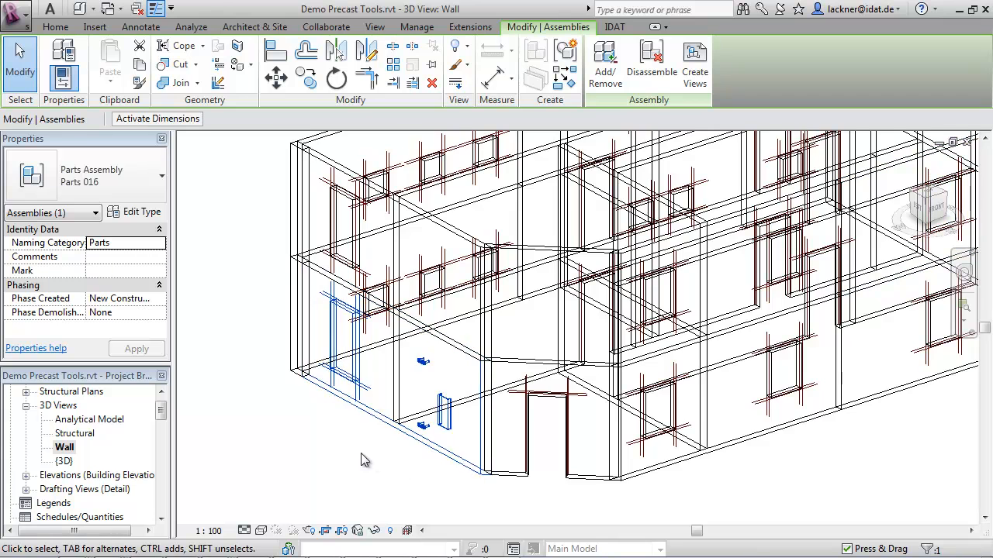
scroll(361, 453, up, 3)
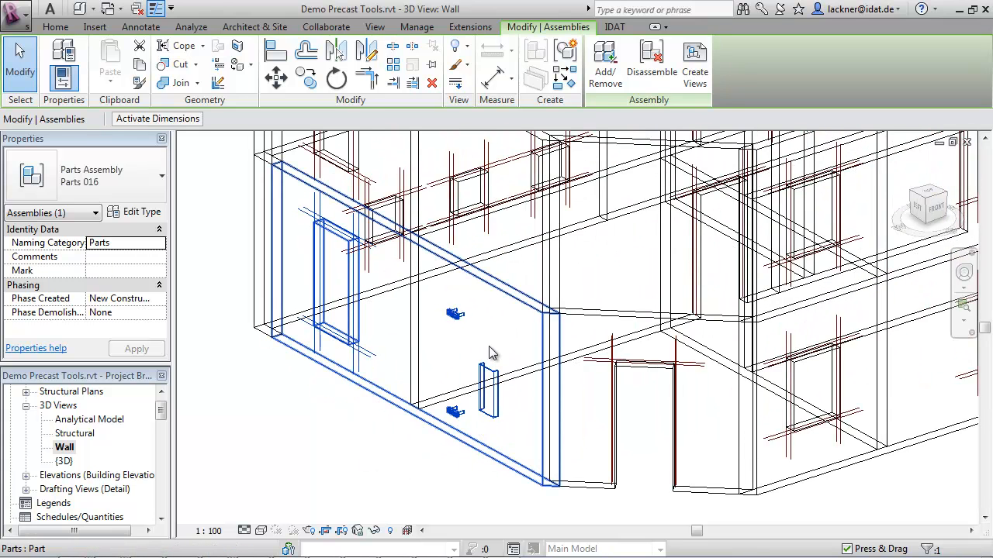
scroll(490, 345, down, 1)
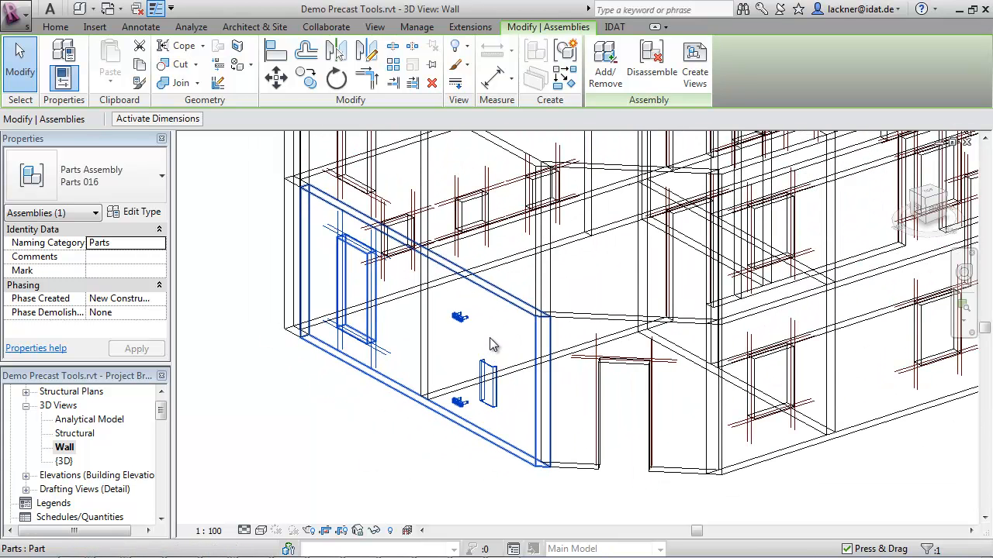
key(h)
key(i)
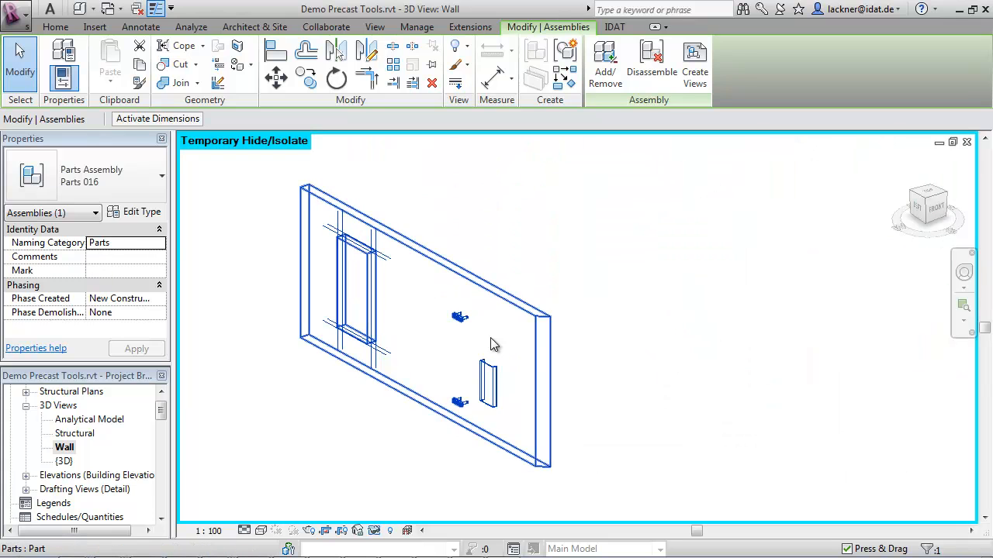
key(h)
key(r)
key(Escape)
- Select the windowless end walls opposite the entrance corner and generate wall reinforcement for them
scroll(487, 336, down, 5)
middle_drag(508, 366, 407, 415)
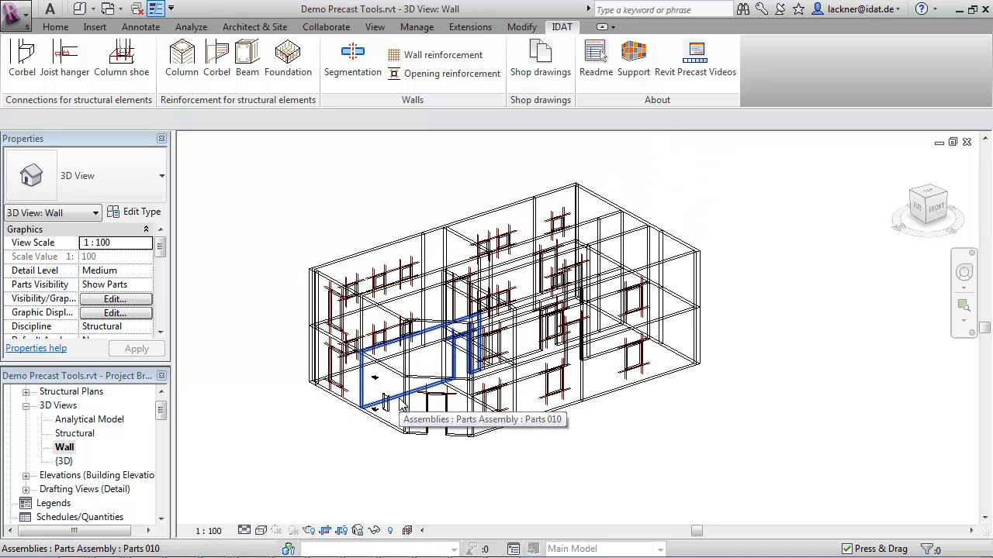
shift+middle_drag(721, 444, 633, 436)
drag(611, 455, 765, 152)
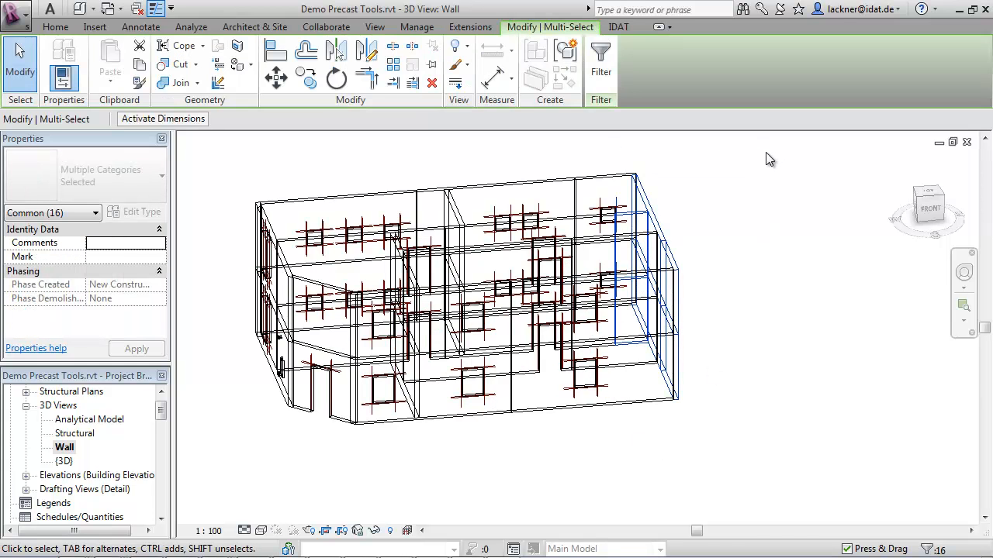
click(617, 28)
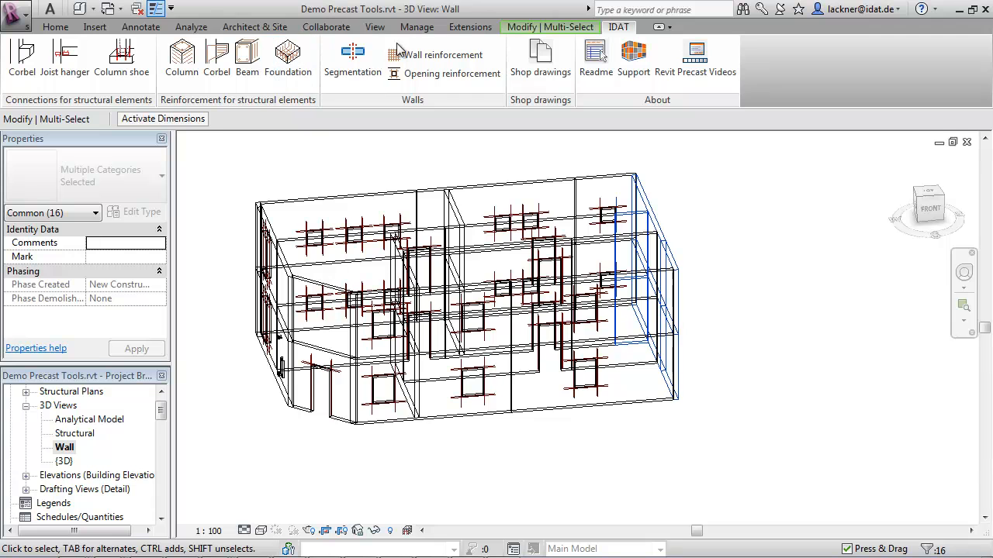
click(419, 56)
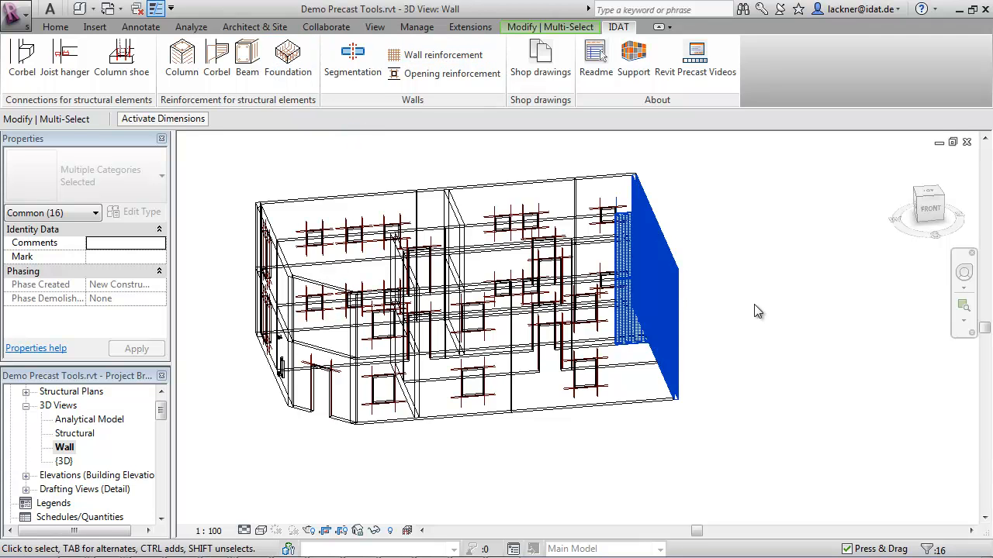
- Examine the reinforcement mesh in the end walls up close and in the context of the whole building
scroll(730, 323, up, 4)
scroll(696, 364, up, 2)
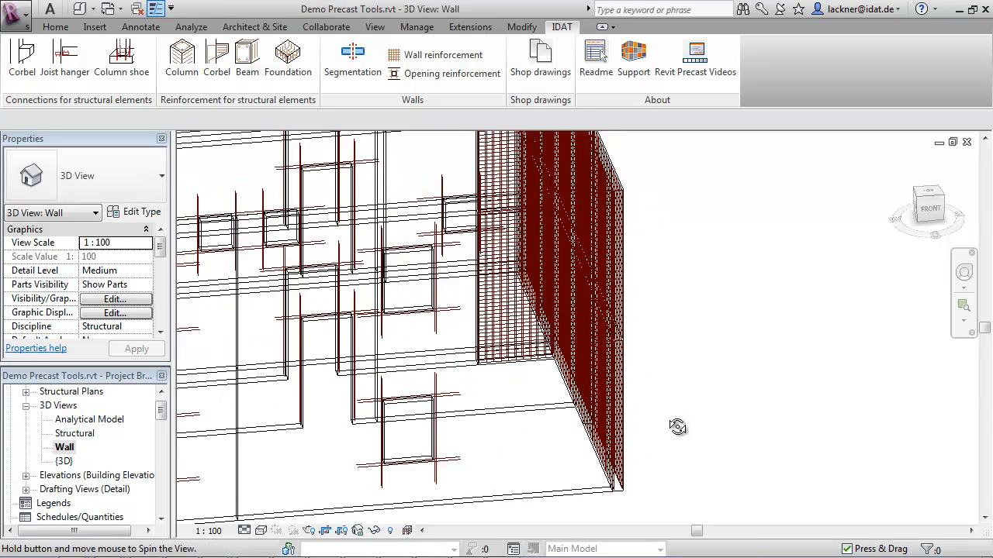
scroll(667, 417, up, 2)
scroll(678, 425, up, 3)
scroll(678, 425, up, 2)
scroll(648, 386, down, 8)
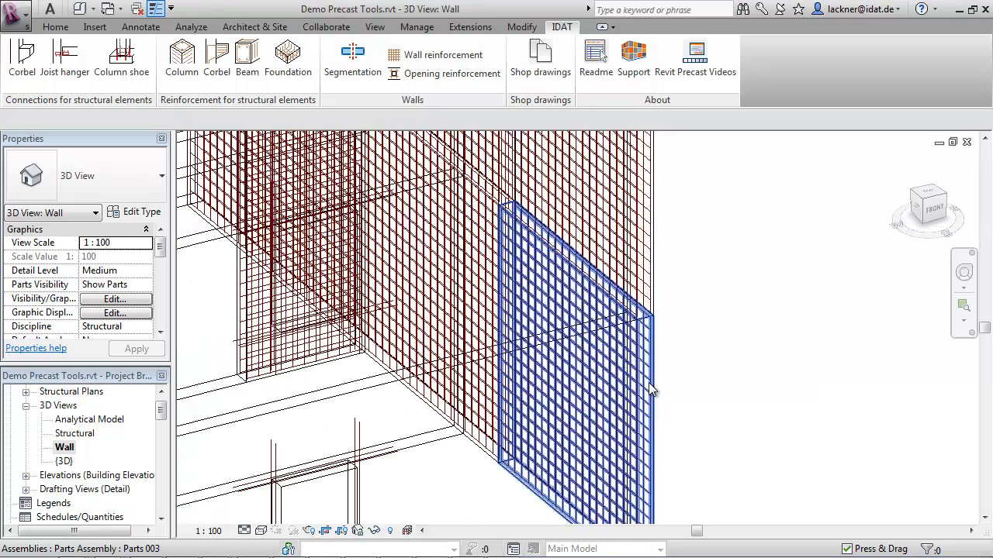
middle_drag(703, 417, 796, 416)
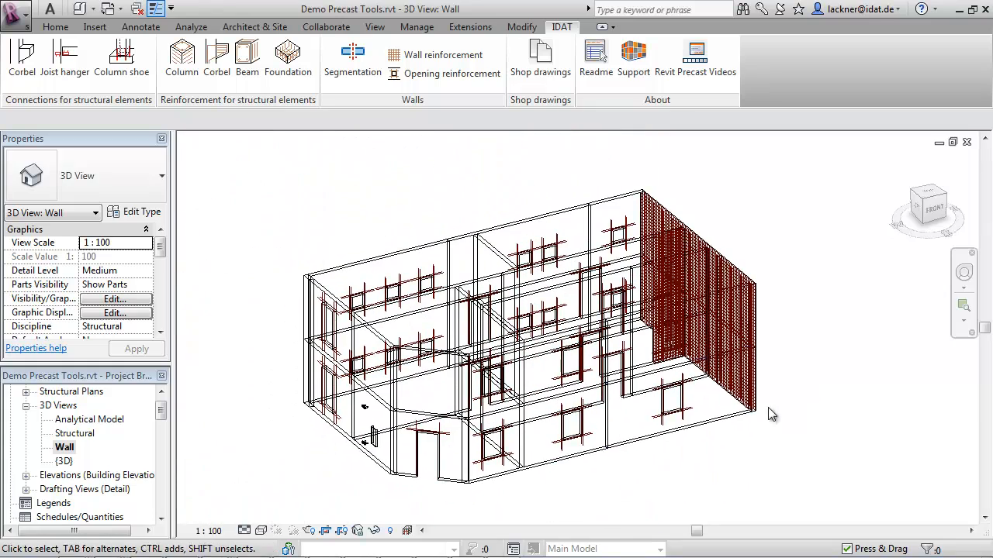
- Open the {3D} view, select the complete frame and wall model, and generate shop drawings for it
double_click(65, 463)
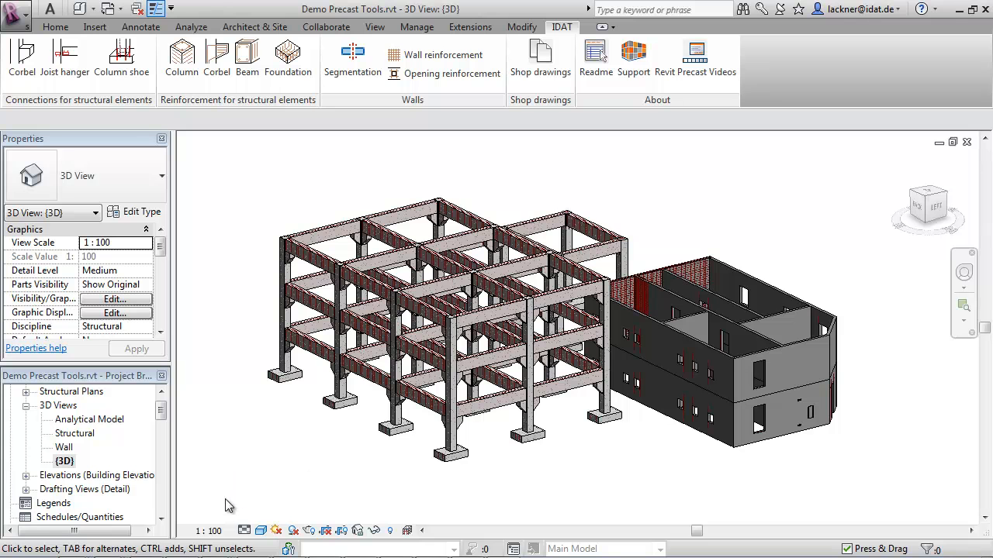
drag(225, 508, 869, 157)
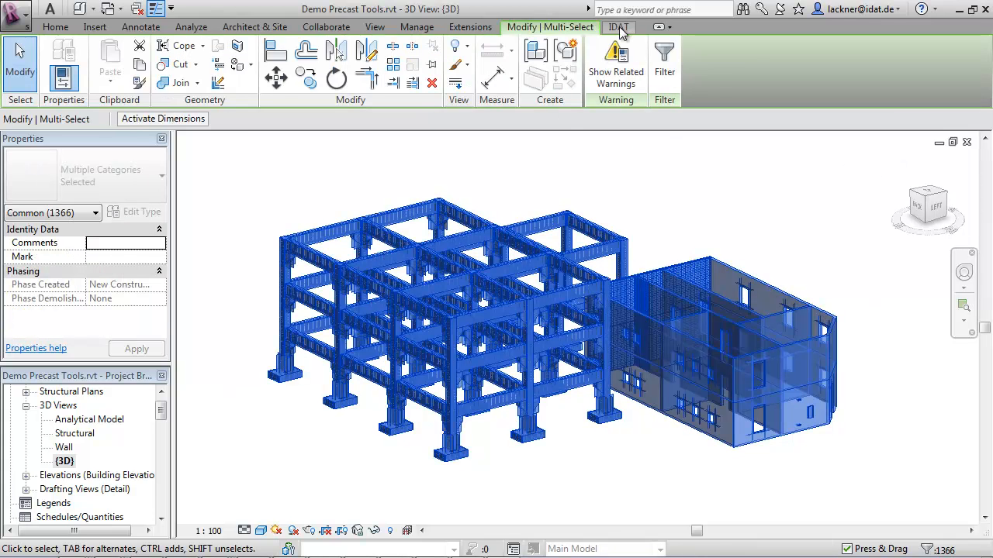
click(619, 27)
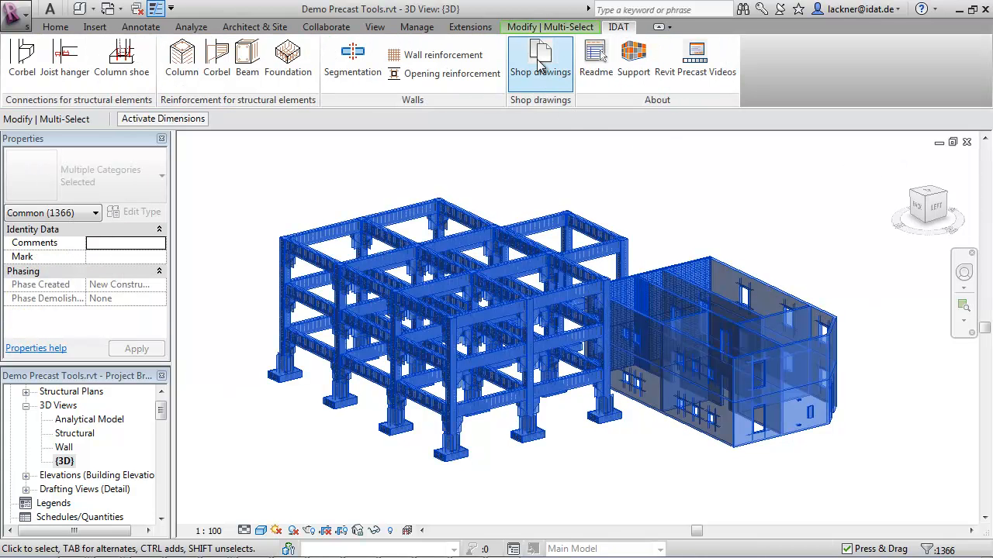
click(543, 193)
- Open sheet S.26 of the Parts 003 assembly and examine its Detail Section and 3D Ortho views of the wall mesh
middle_drag(309, 419, 359, 371)
drag(165, 419, 162, 436)
scroll(60, 435, down, 3)
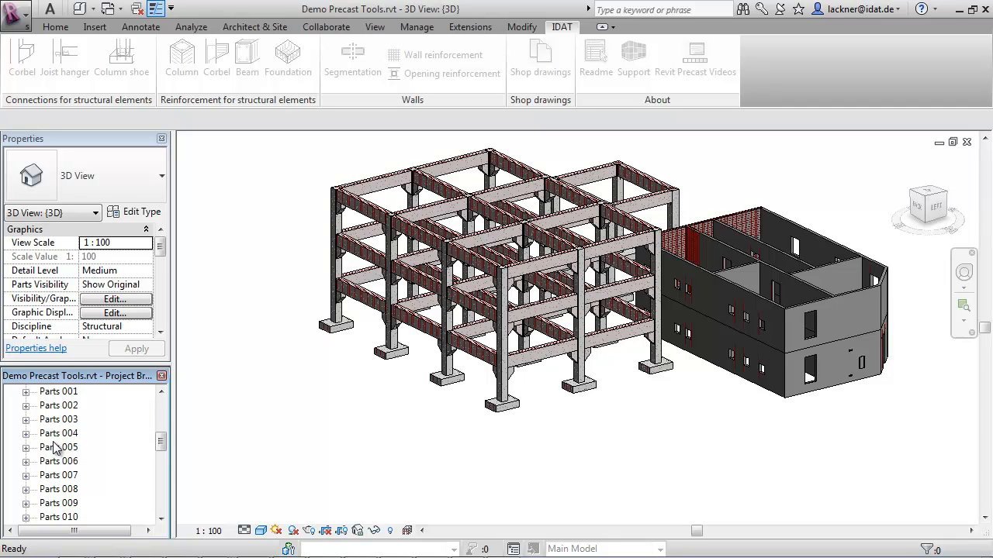
click(25, 419)
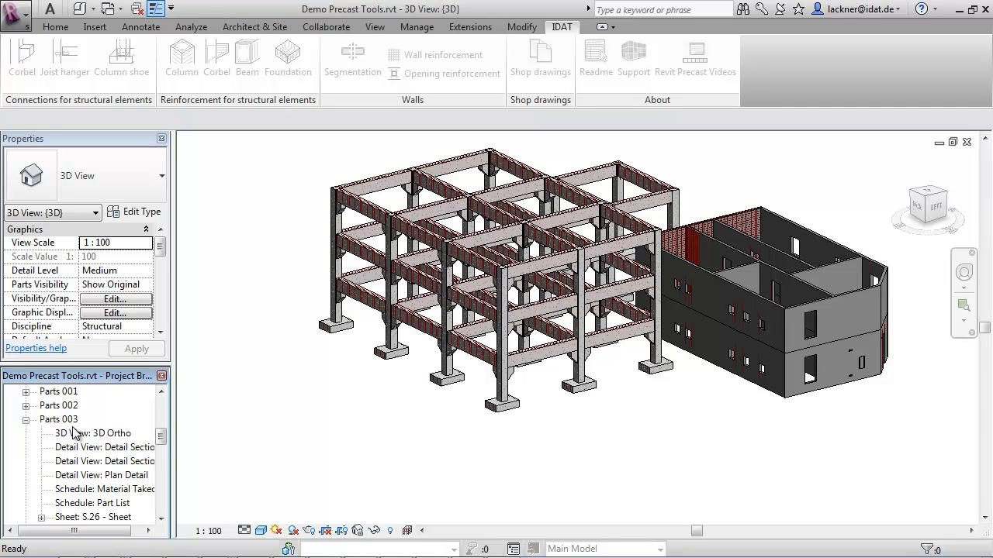
scroll(74, 442, down, 1)
double_click(86, 475)
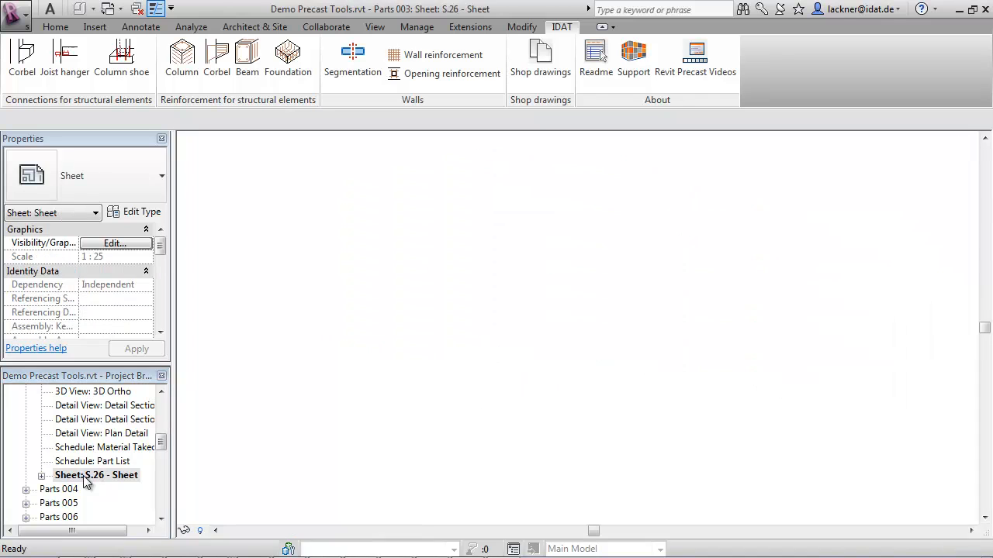
scroll(557, 354, up, 2)
middle_drag(539, 345, 452, 450)
scroll(578, 334, up, 3)
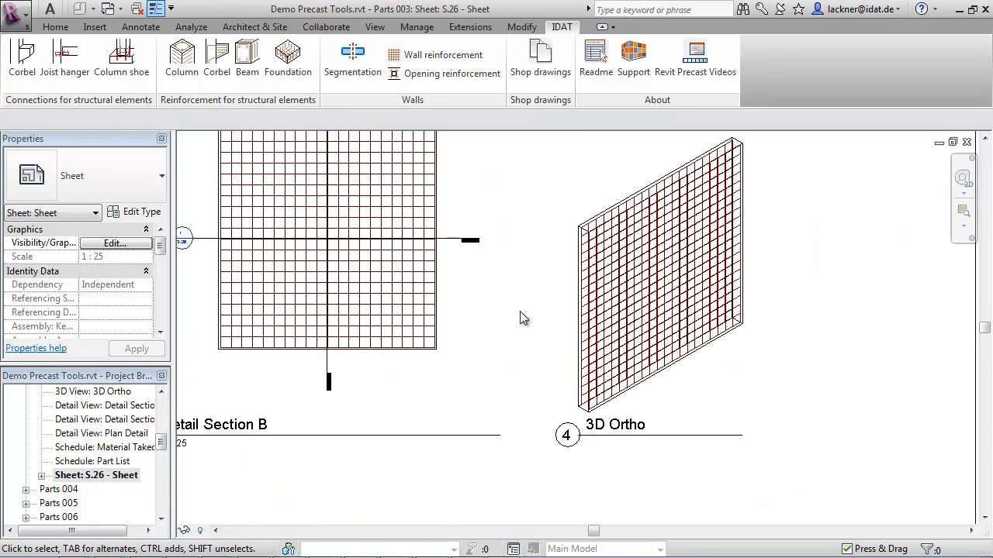
scroll(518, 317, down, 5)
middle_drag(507, 360, 575, 296)
scroll(93, 469, down, 1)
- Open sheet S.21 of the Parts 016 assembly
scroll(93, 469, down, 2)
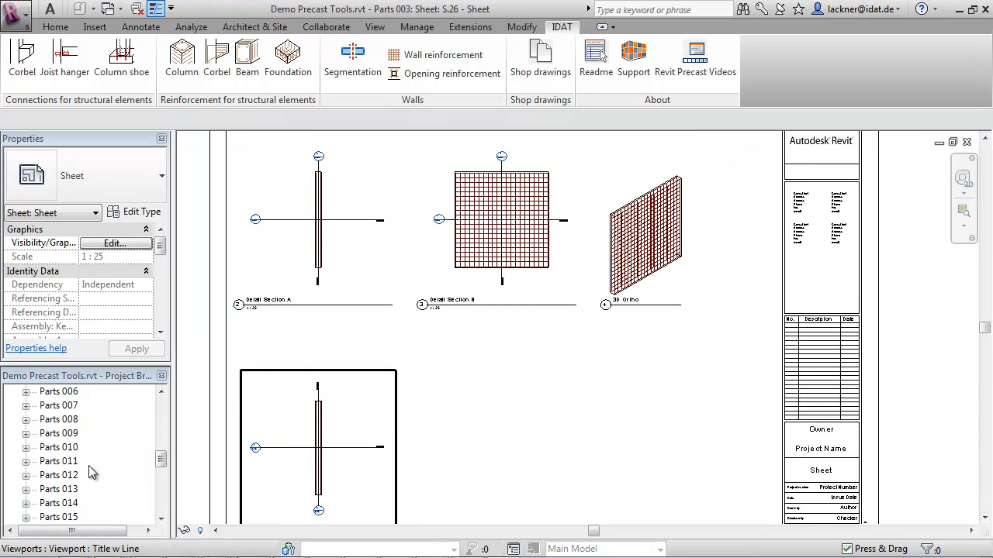
click(26, 490)
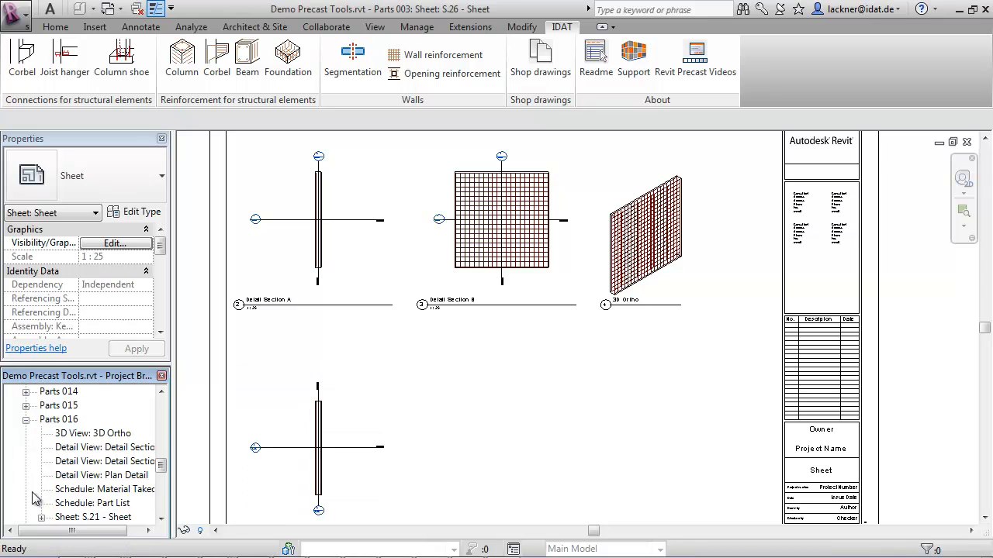
scroll(84, 473, down, 1)
double_click(92, 435)
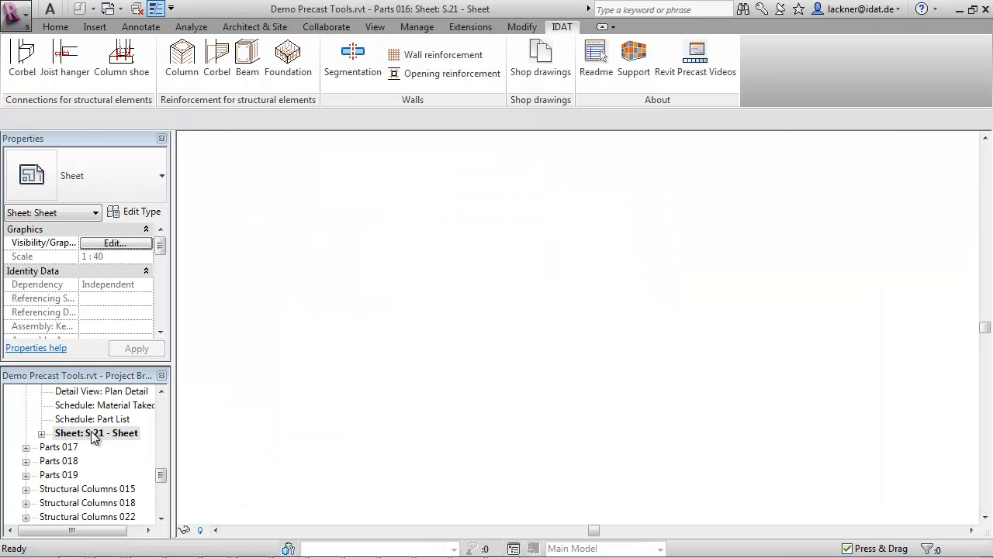
- Examine the embedded parts and opening reinforcement in the wall's 3D Ortho view, as well as Detail Section B
middle_drag(632, 381, 494, 379)
scroll(440, 289, up, 2)
middle_drag(560, 411, 449, 362)
scroll(544, 266, up, 1)
middle_drag(548, 381, 400, 508)
scroll(681, 295, up, 4)
scroll(541, 291, up, 3)
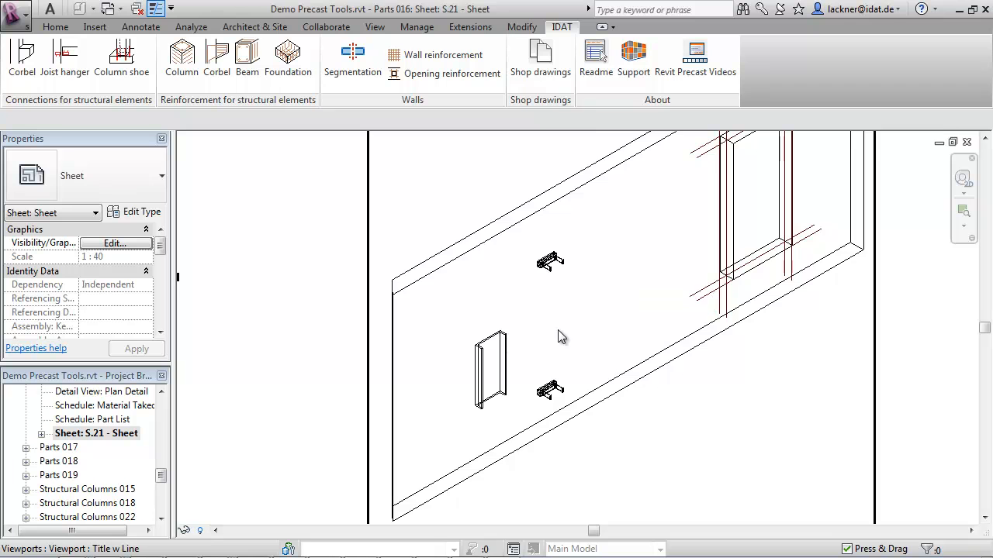
scroll(561, 368, up, 1)
scroll(562, 370, down, 4)
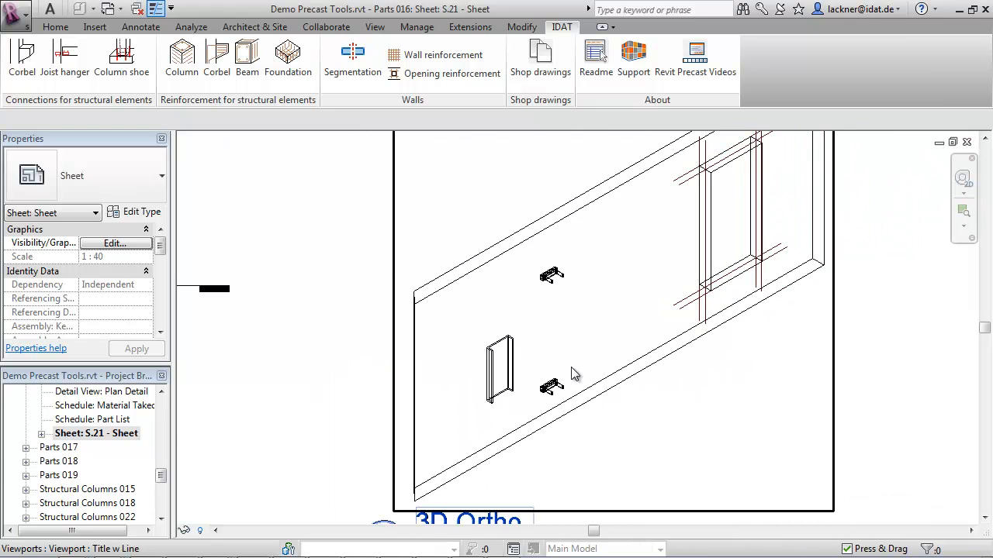
middle_drag(440, 459, 538, 362)
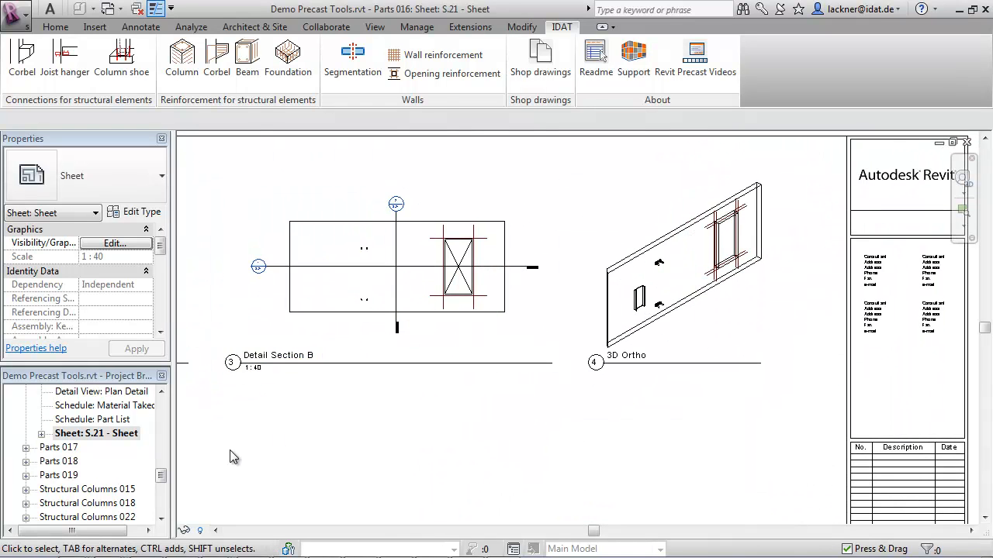
- Open sheet S.8 of Structural Columns 015 and examine the column's detail sections, plan detail and 3D Ortho view
scroll(105, 487, down, 1)
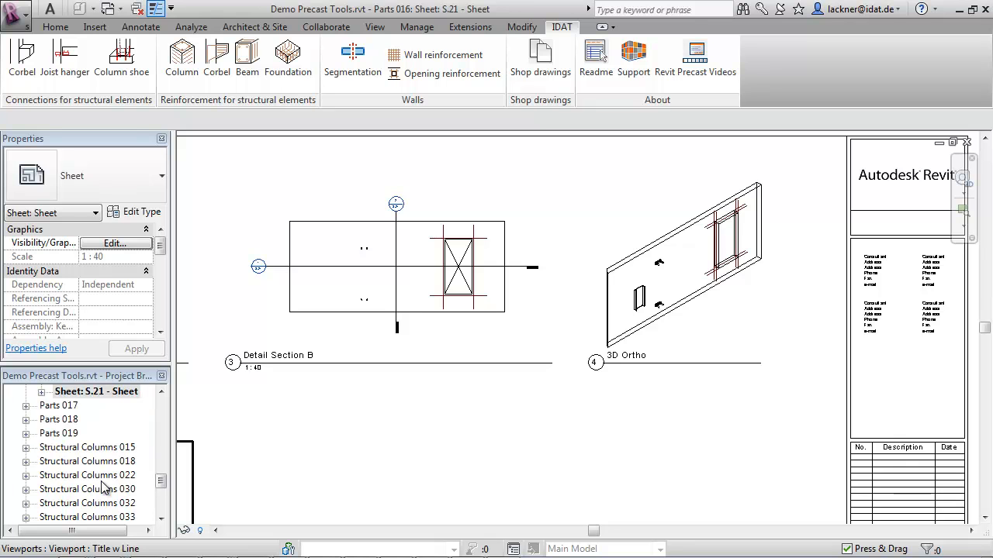
click(27, 448)
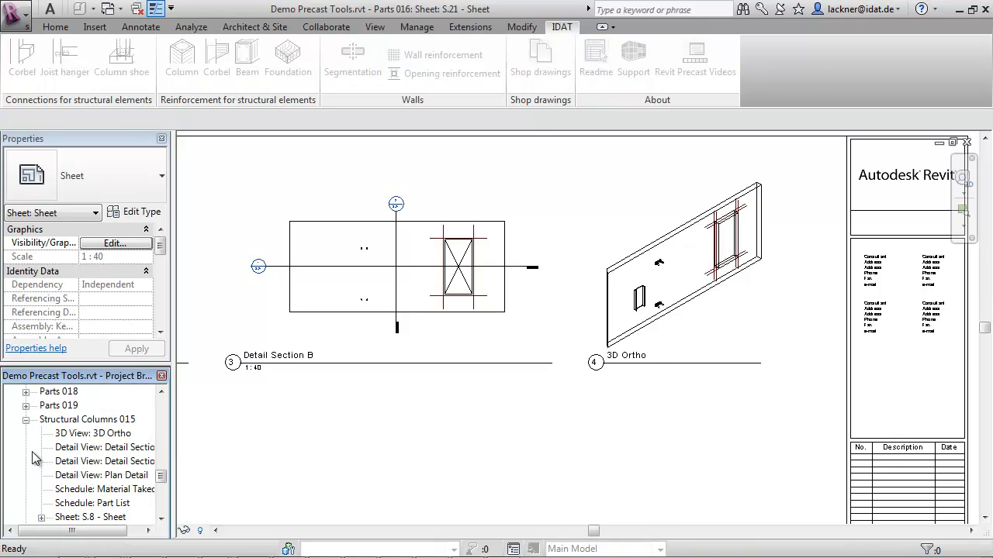
double_click(85, 517)
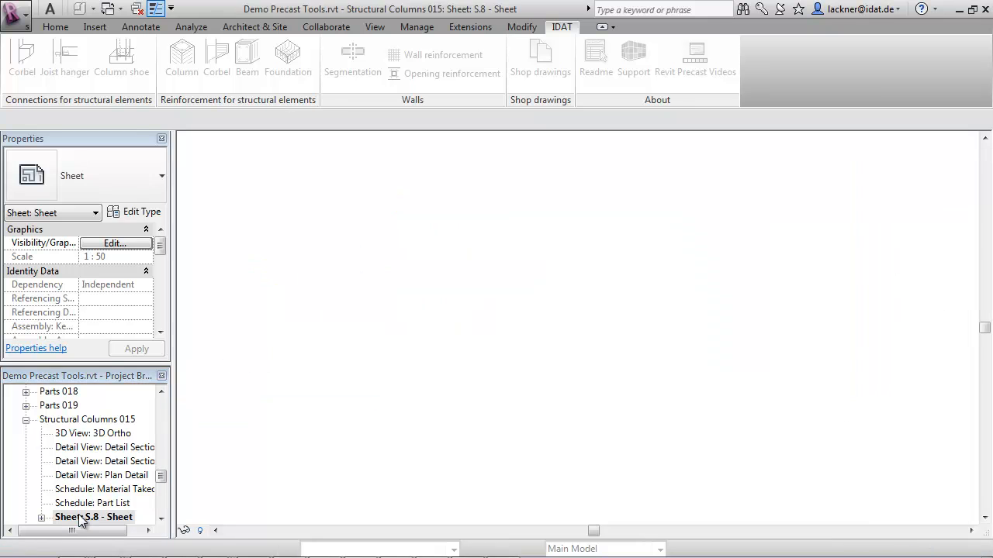
middle_drag(619, 408, 636, 404)
scroll(422, 318, up, 2)
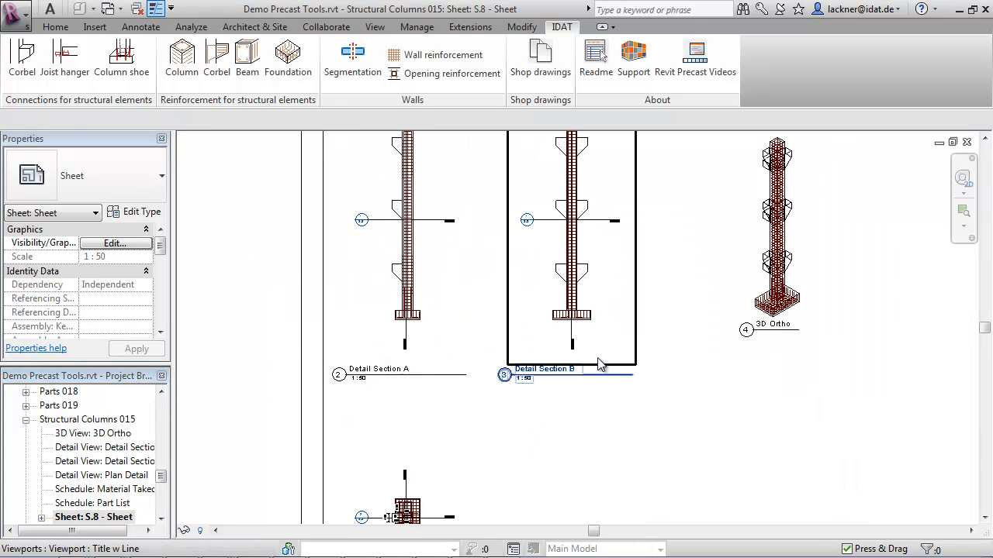
middle_drag(590, 447, 591, 369)
scroll(471, 418, up, 3)
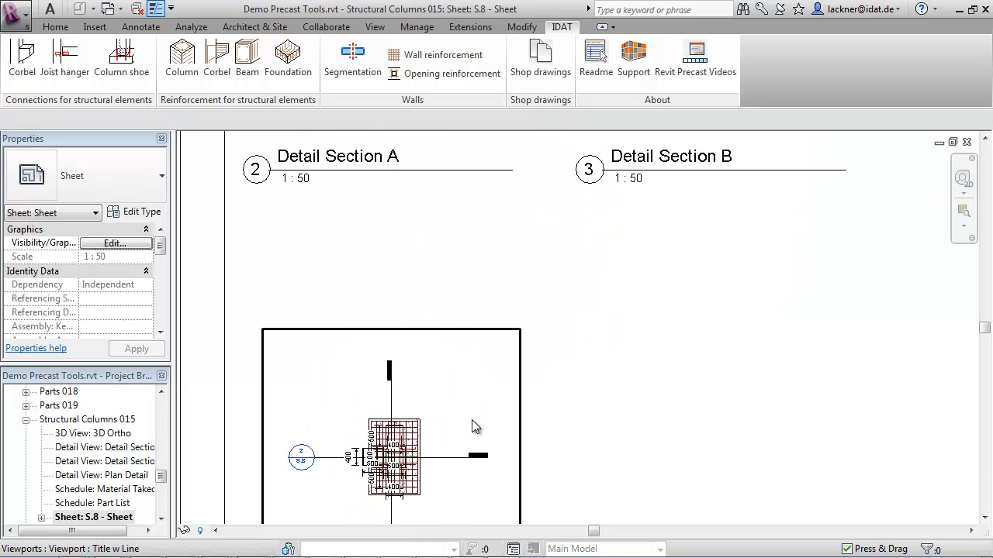
scroll(473, 420, down, 3)
middle_drag(680, 362, 531, 481)
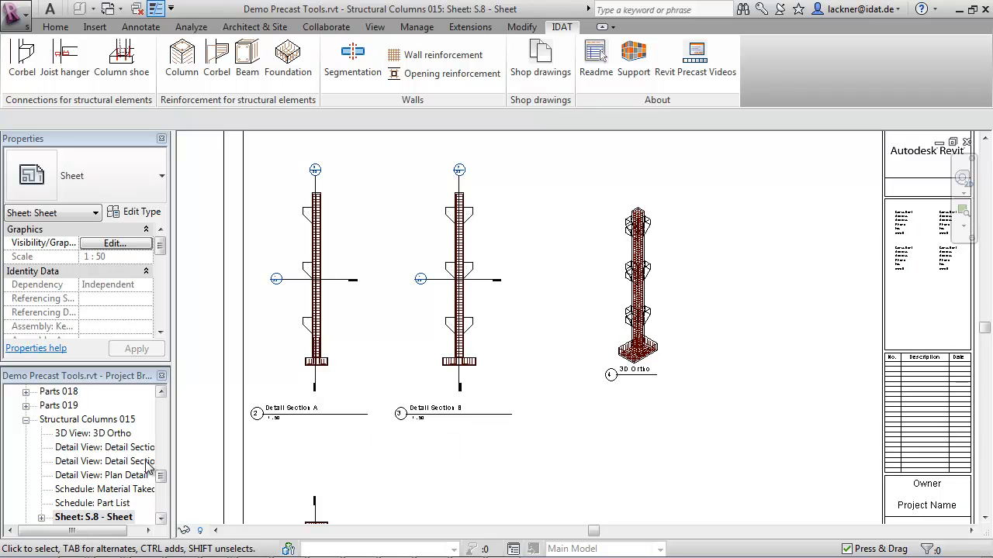
- Open sheet S.17 of Structural Foundations 002 and examine the footing reinforcement in its section and 3D Ortho views
scroll(124, 469, down, 3)
scroll(121, 469, down, 3)
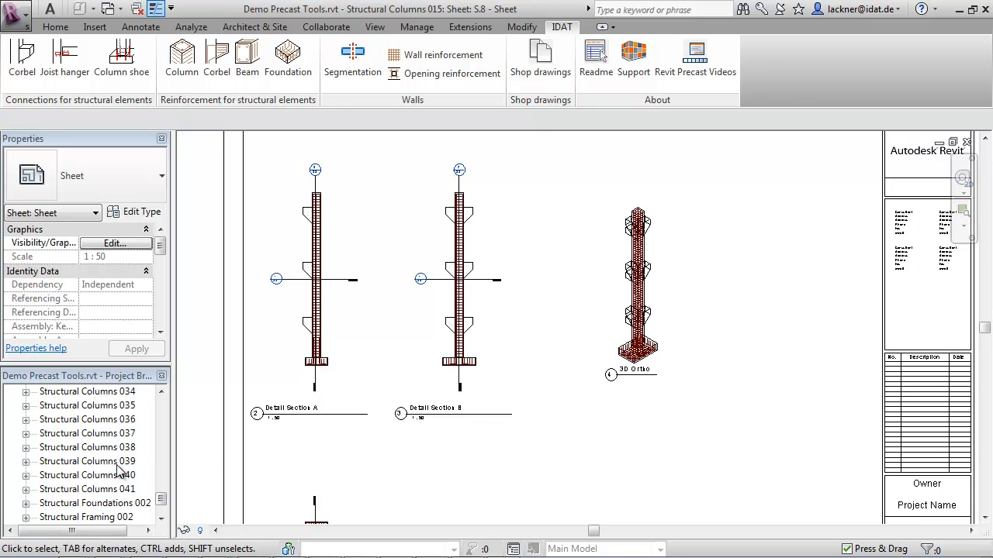
click(25, 462)
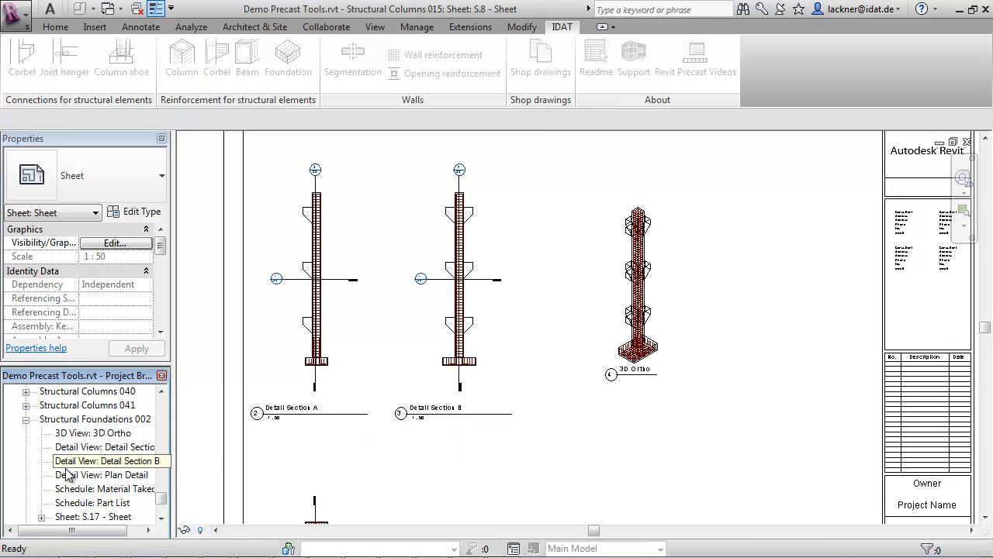
double_click(95, 517)
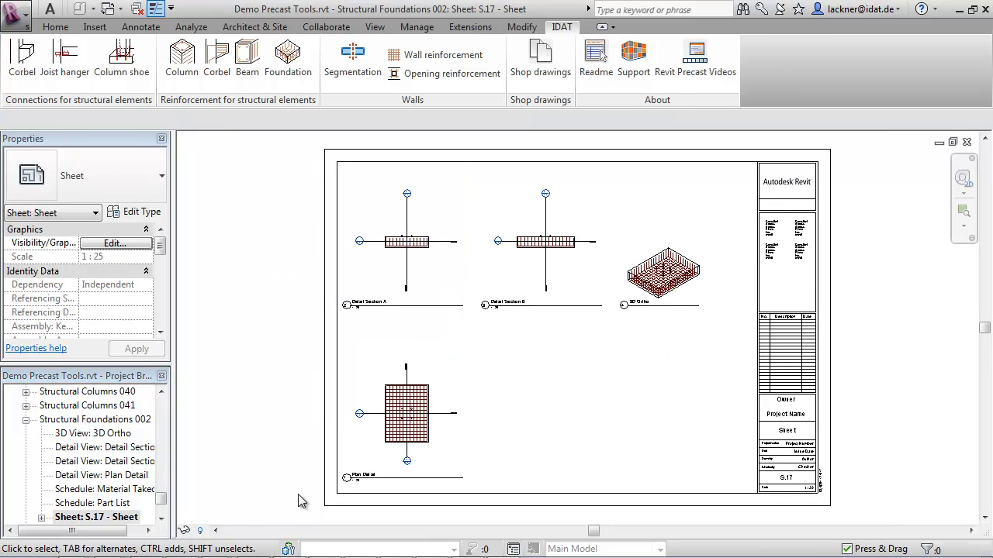
scroll(667, 318, up, 3)
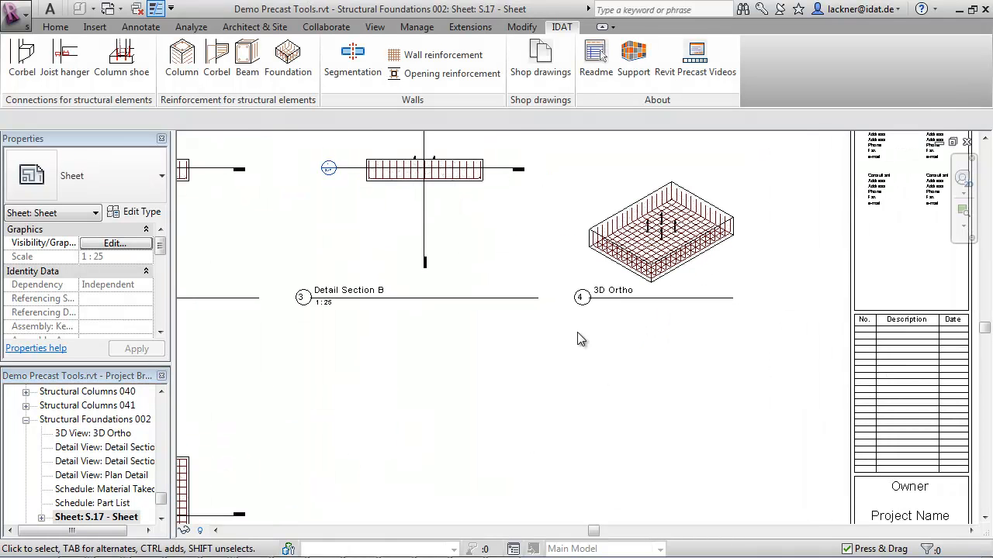
middle_drag(527, 349, 587, 356)
- Open sheet S.11 of Structural Framing 002 and examine the beam reinforcement in its section and 3D Ortho views
scroll(53, 495, down, 2)
click(25, 448)
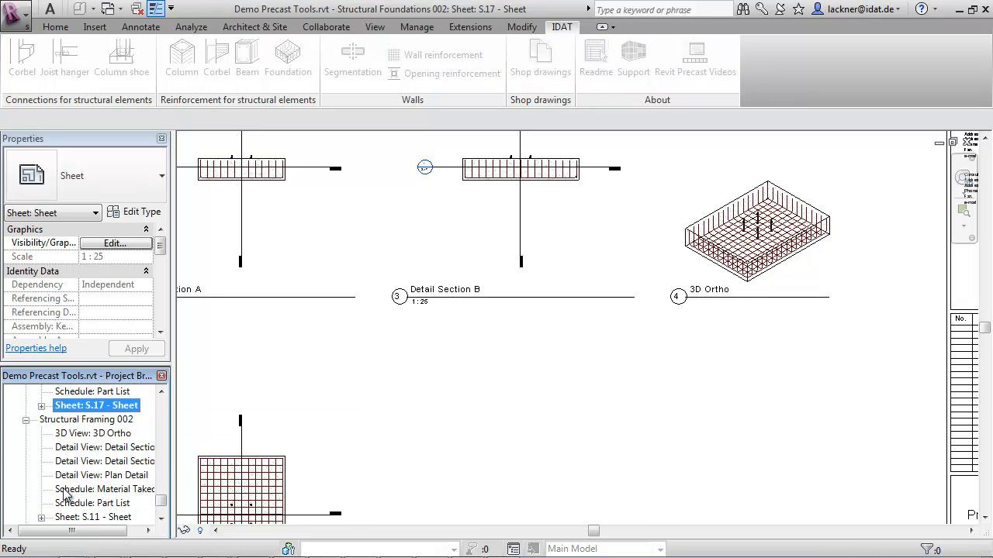
double_click(85, 516)
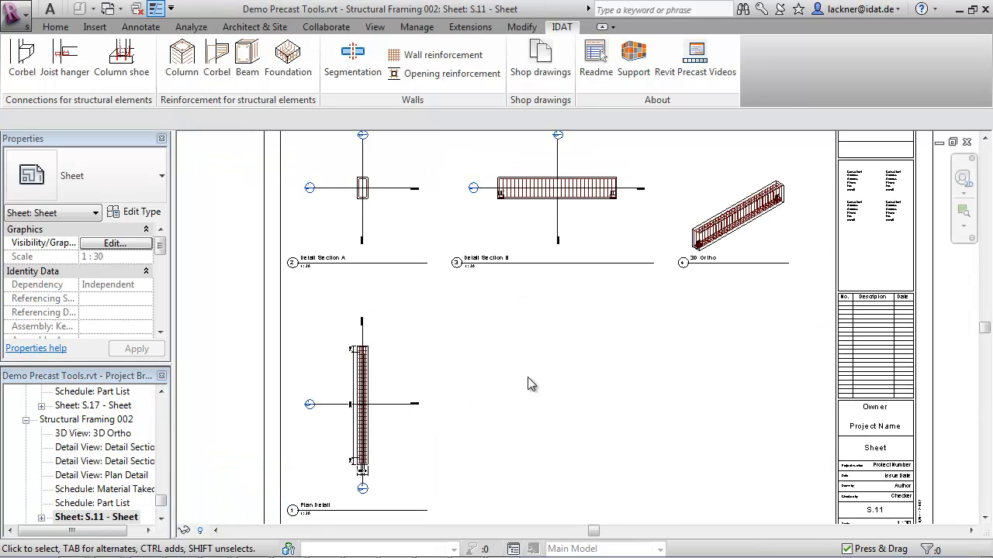
scroll(585, 298, up, 2)
middle_drag(585, 298, 612, 442)
- Return to the {3D} view and examine the frame and wall building from several sides
drag(161, 501, 161, 420)
scroll(31, 421, up, 3)
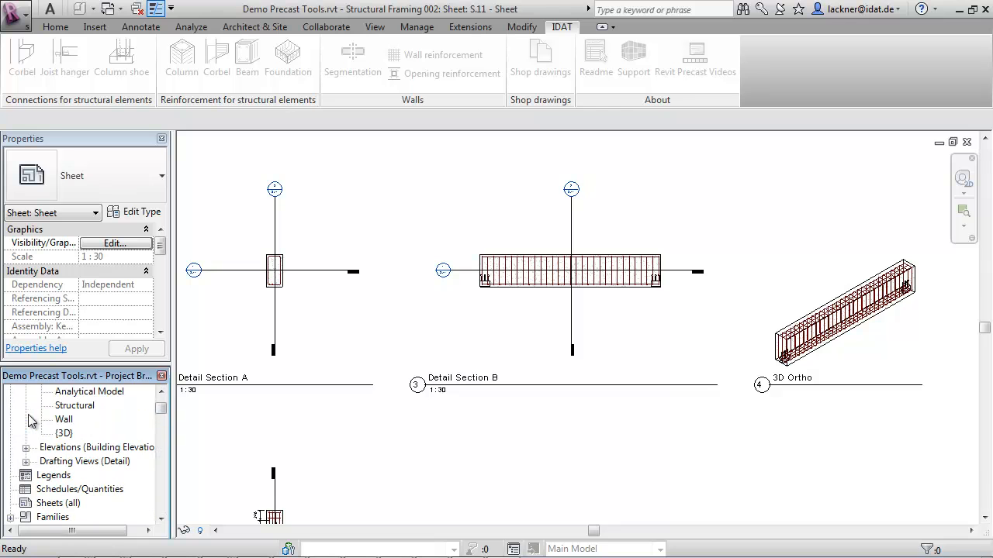
double_click(62, 434)
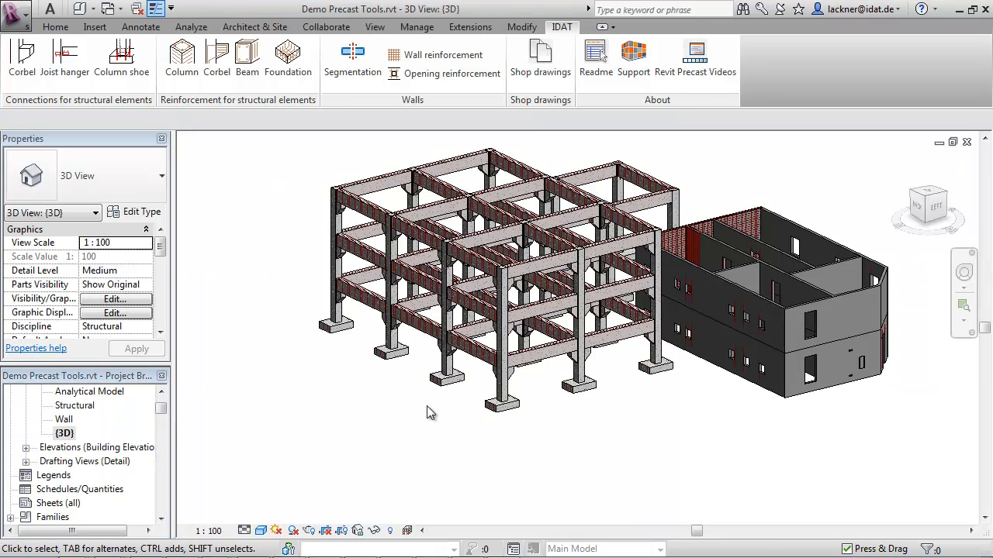
middle_drag(397, 443, 373, 458)
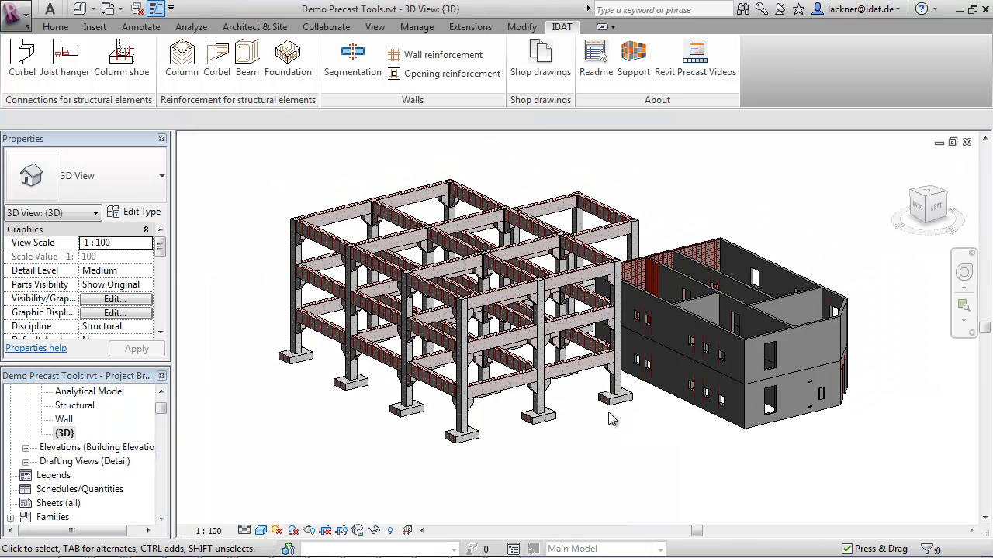
shift+middle_drag(592, 423, 521, 441)
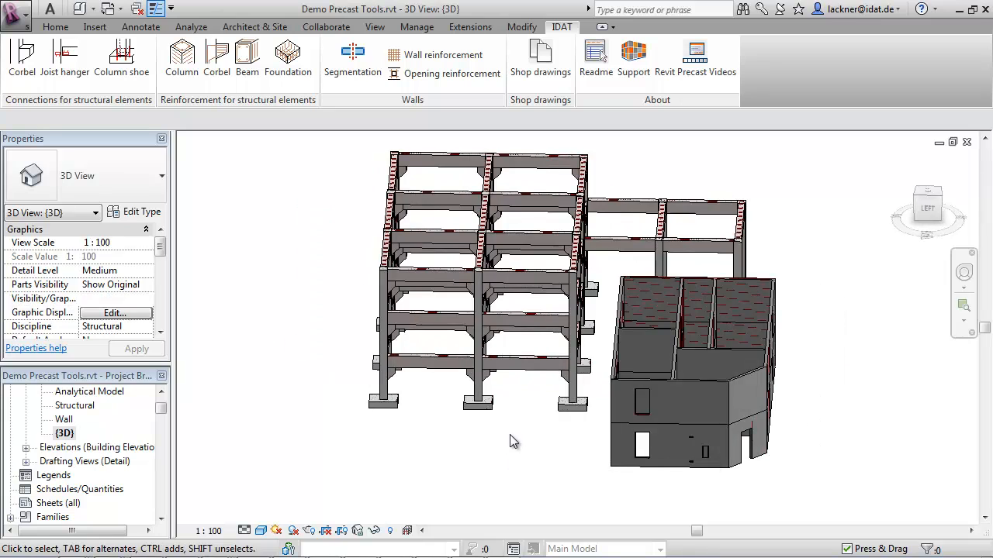
shift+middle_drag(465, 429, 411, 419)
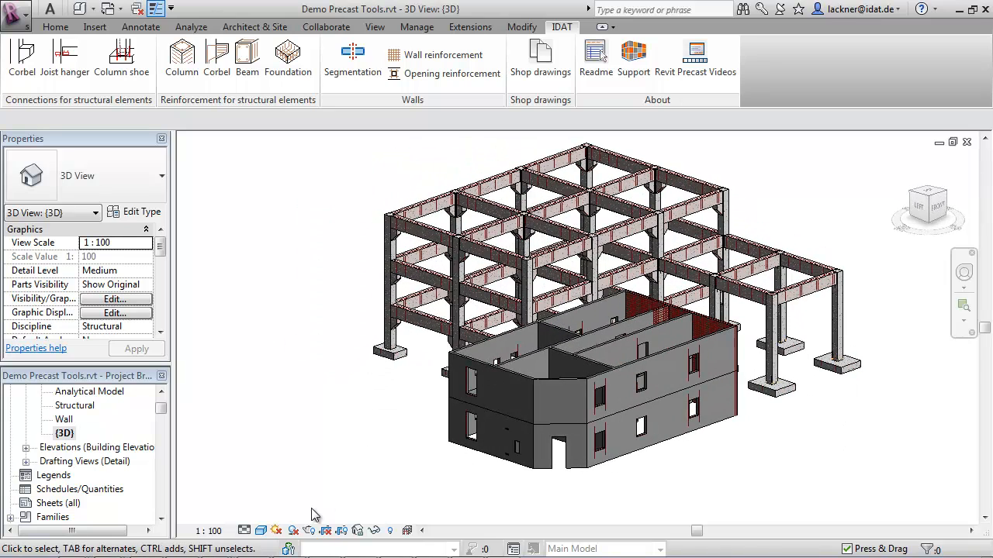
- Set the {3D} view's visual style to Wireframe and examine the reinforcement throughout the frame and walls
click(261, 530)
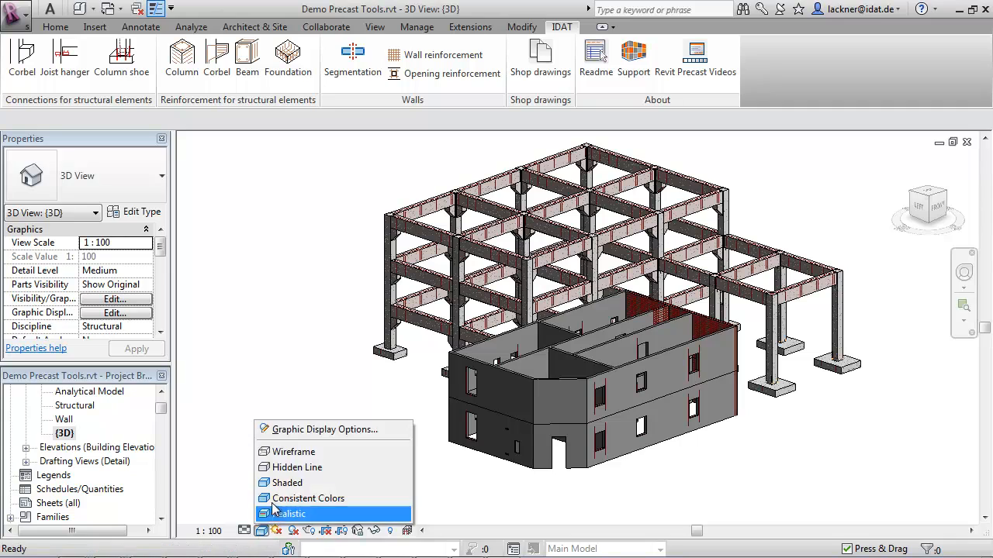
click(286, 455)
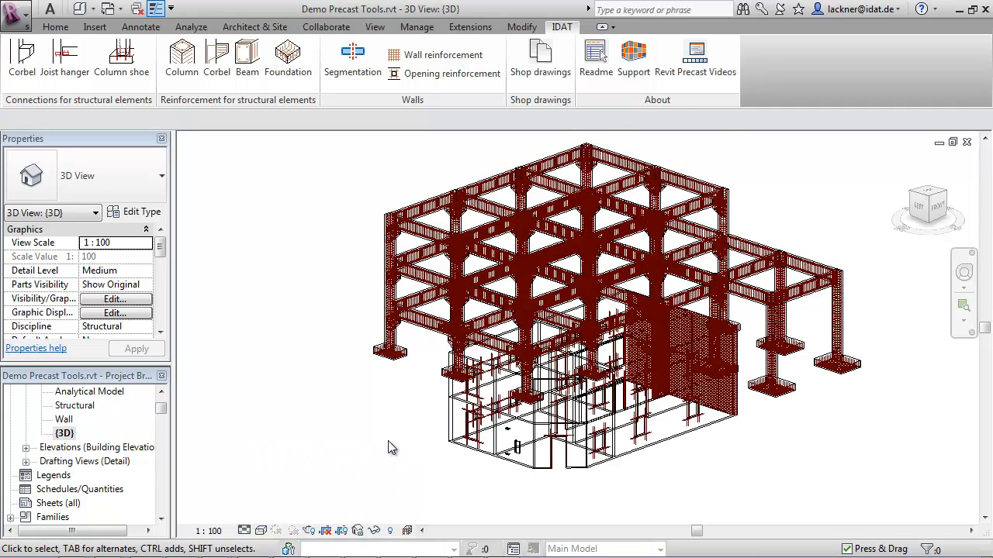
scroll(396, 442, up, 1)
shift+middle_drag(365, 436, 558, 473)
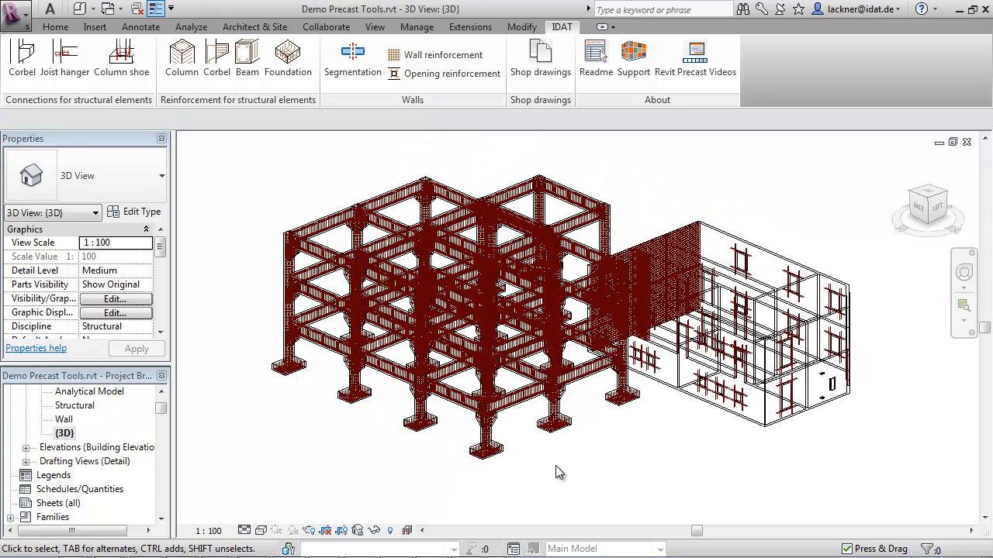